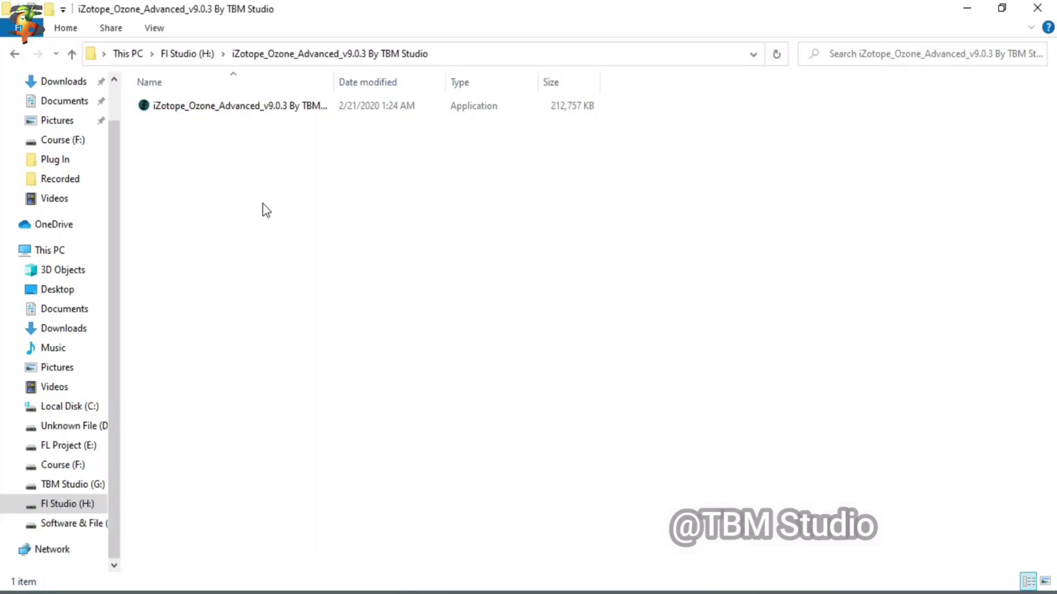
- Show the folder contents as large thumbnails, refresh the view and launch the iZotope_Ozone_Advanced_v9.0.3 installer
right_click(263, 203)
click(295, 268)
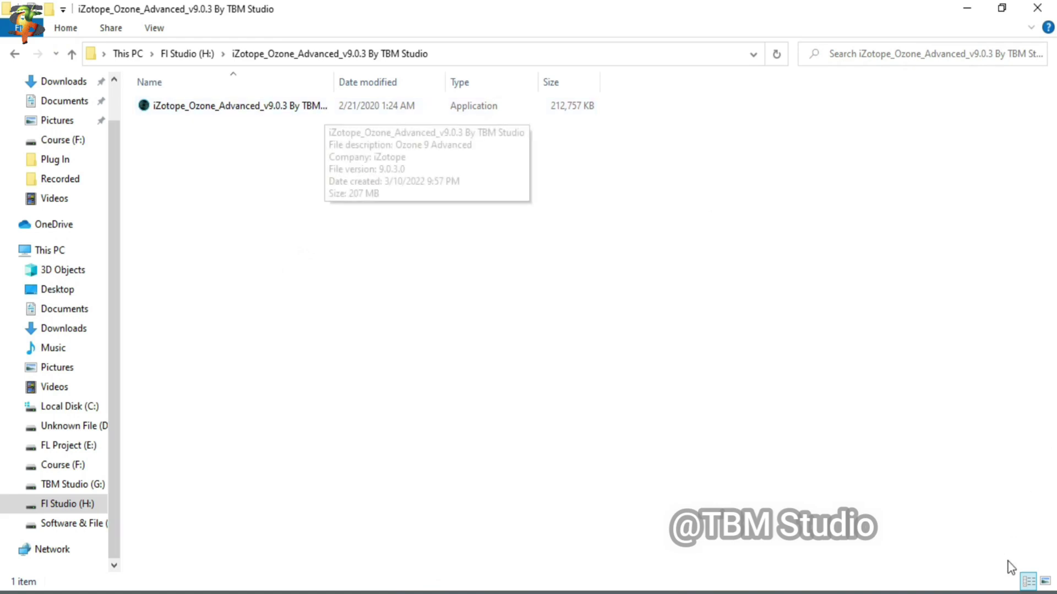
click(1044, 581)
right_click(491, 175)
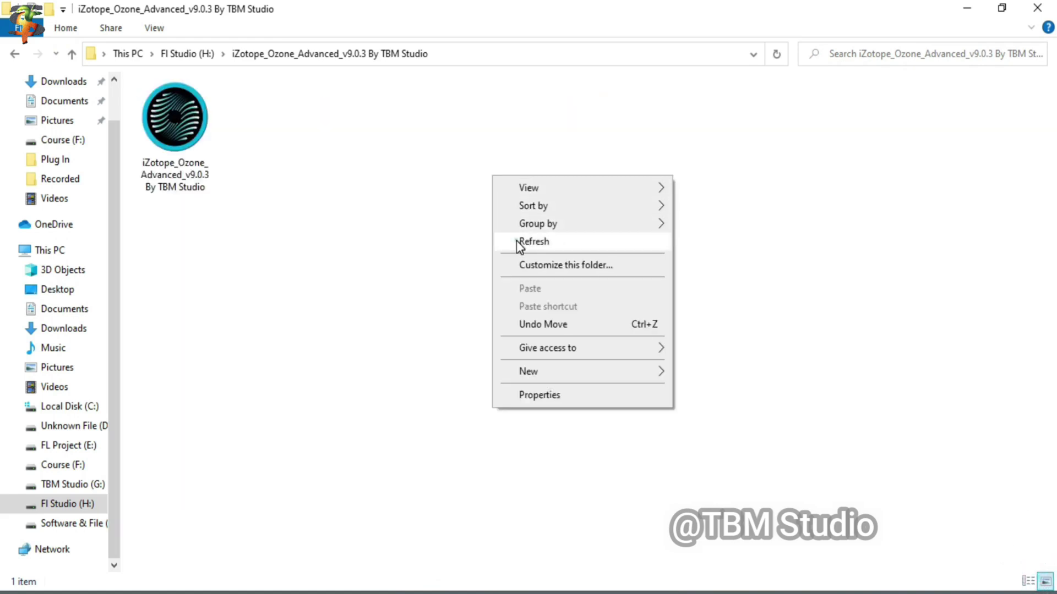
click(517, 238)
double_click(211, 138)
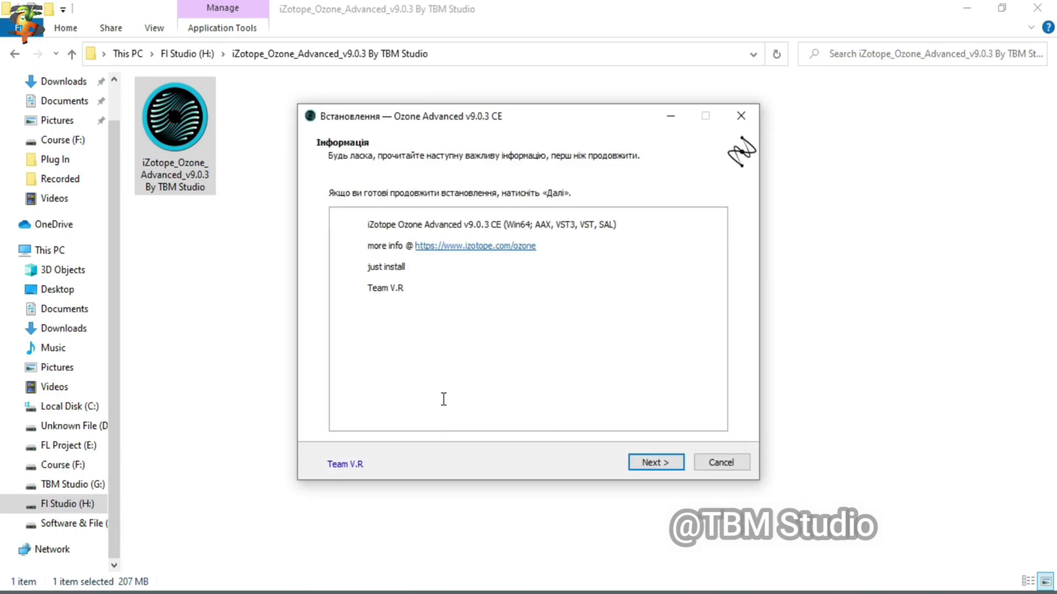
- Exclude the AAX plug-in from the Ozone 9 Advanced components, keep the VST3 64-bits plug-in, leave portable mode off and start the installation
click(646, 464)
click(646, 465)
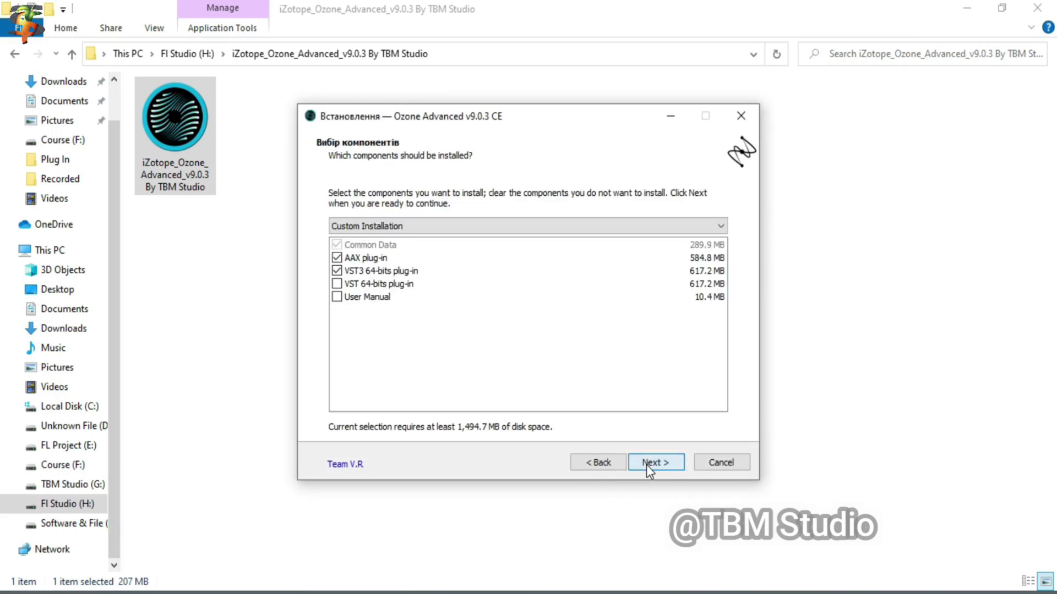
click(335, 252)
click(337, 258)
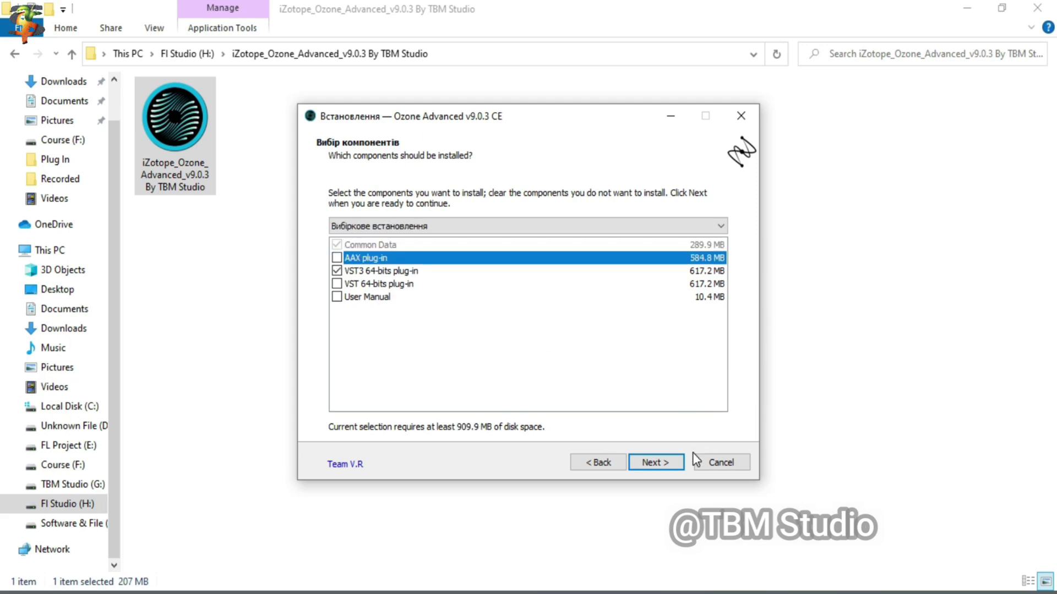
click(658, 465)
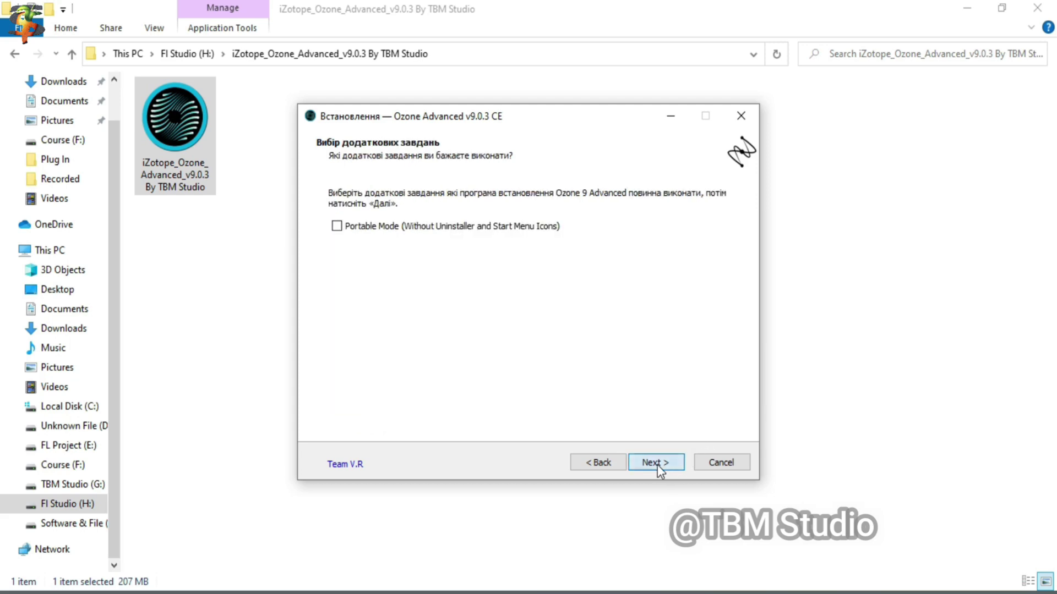
click(657, 465)
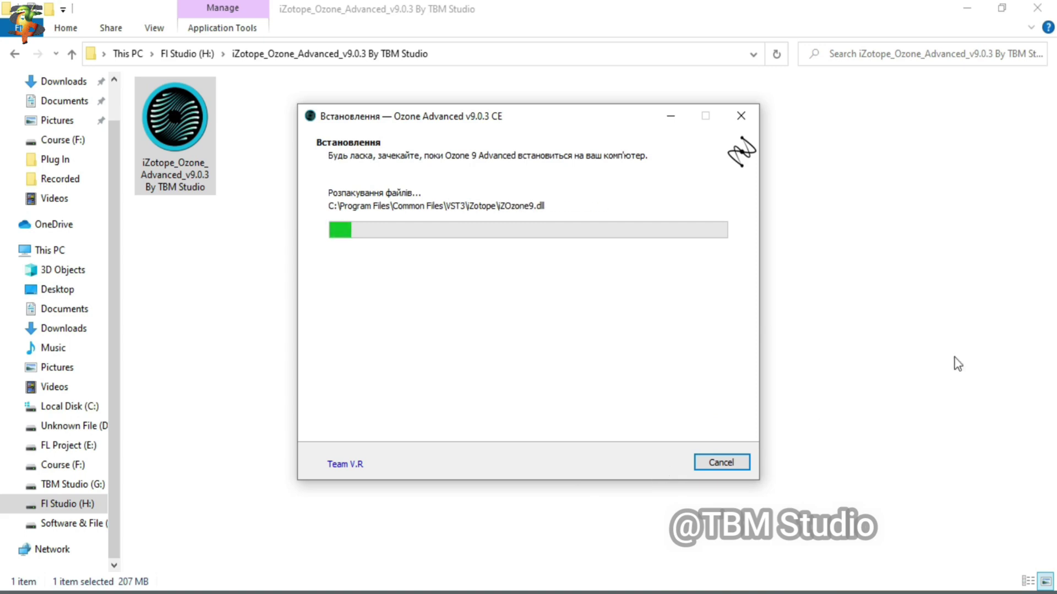
click(596, 286)
right_click(592, 281)
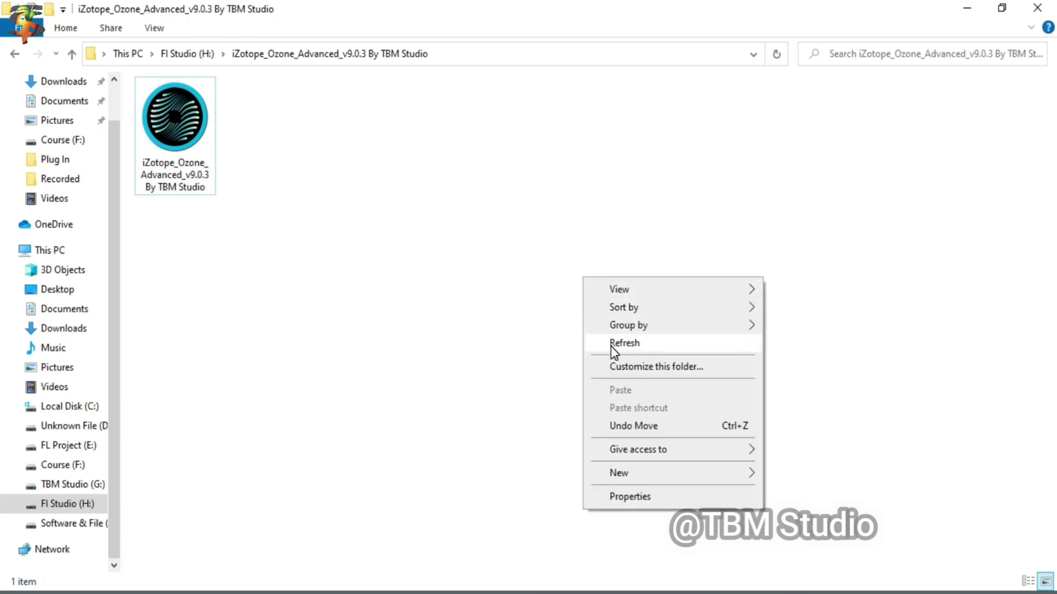
click(611, 344)
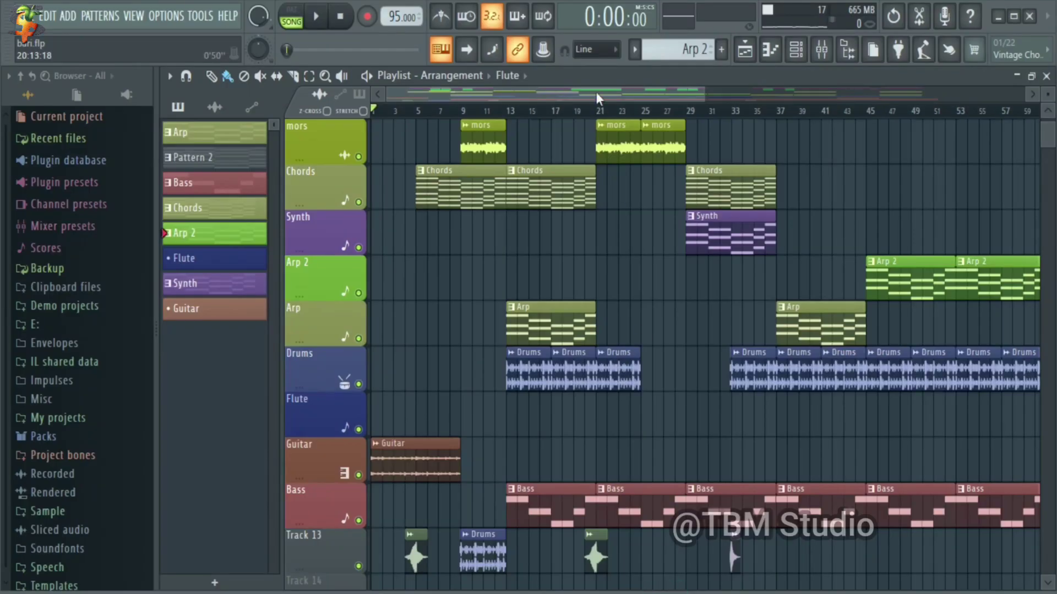
- Switch to FL Studio and look over the whole arrangement in the playlist, from the vocal tracks to the empty tracks
scroll(509, 96, up, 3)
drag(702, 93, 885, 146)
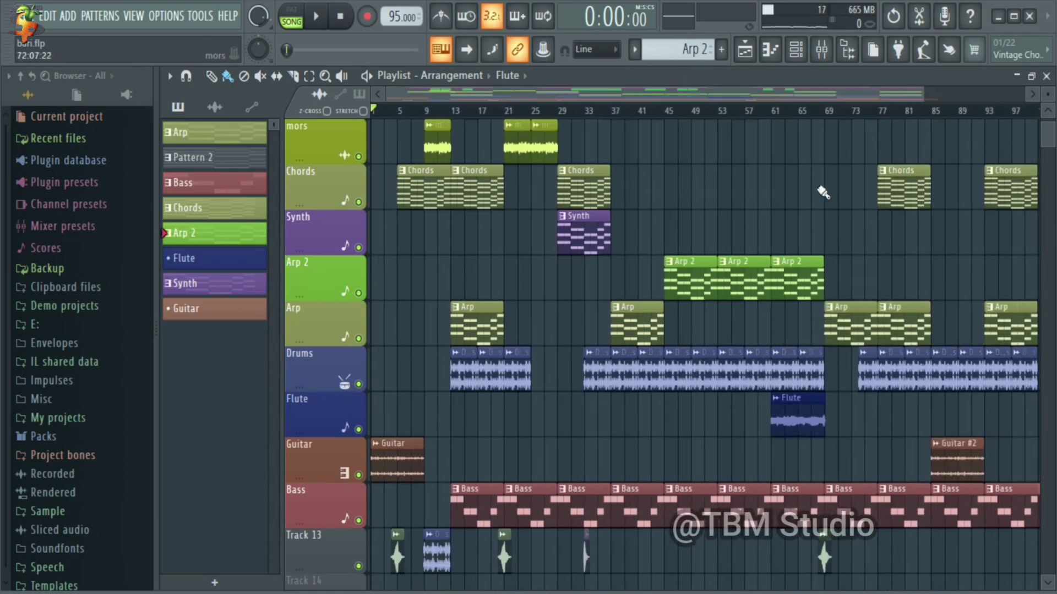
scroll(674, 373, down, 3)
scroll(673, 373, down, 3)
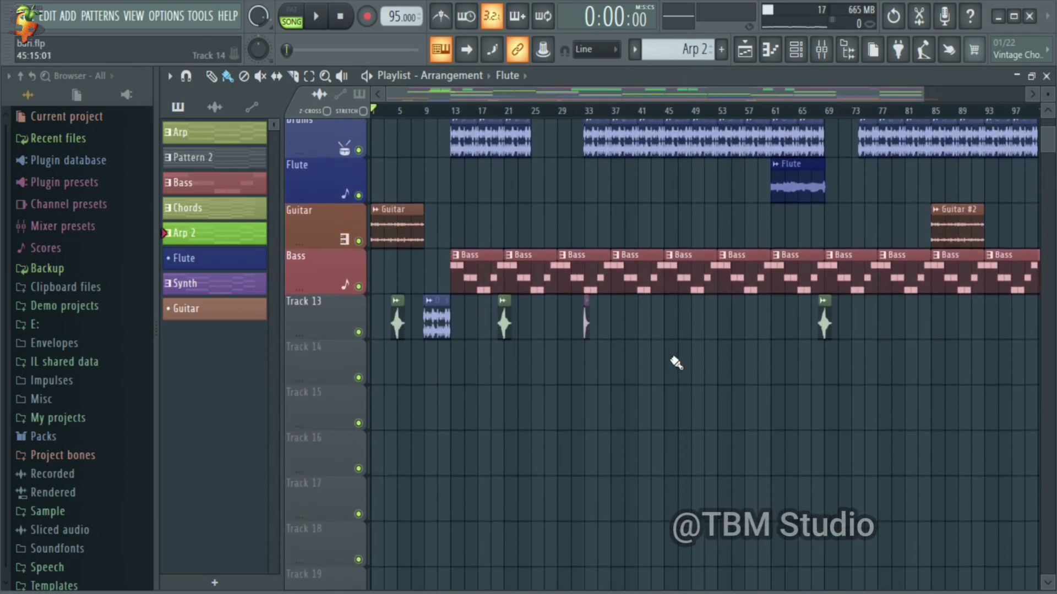
scroll(676, 366, up, 10)
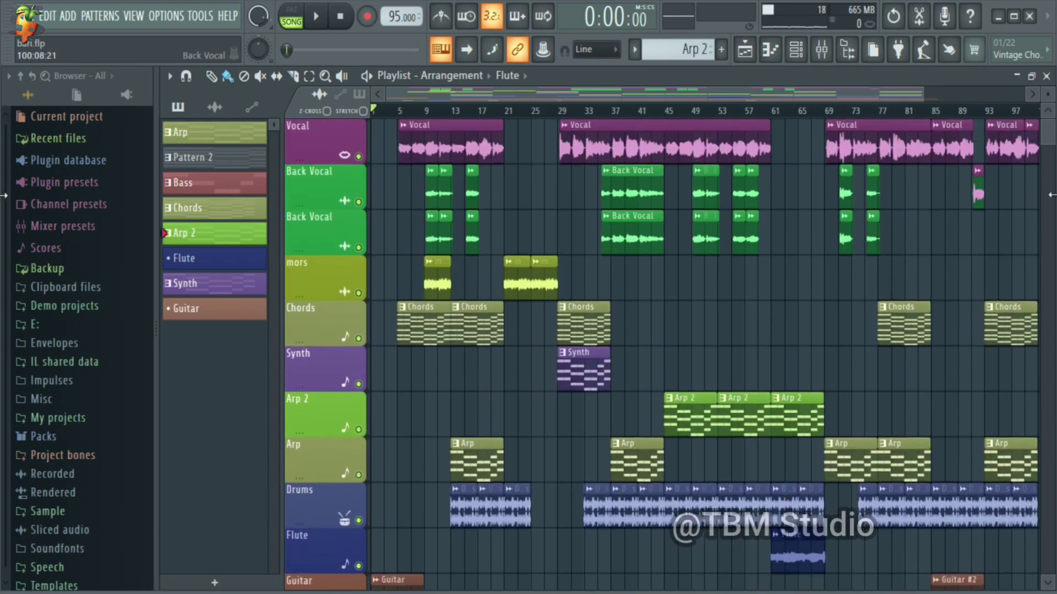
drag(1053, 90, 1051, 88)
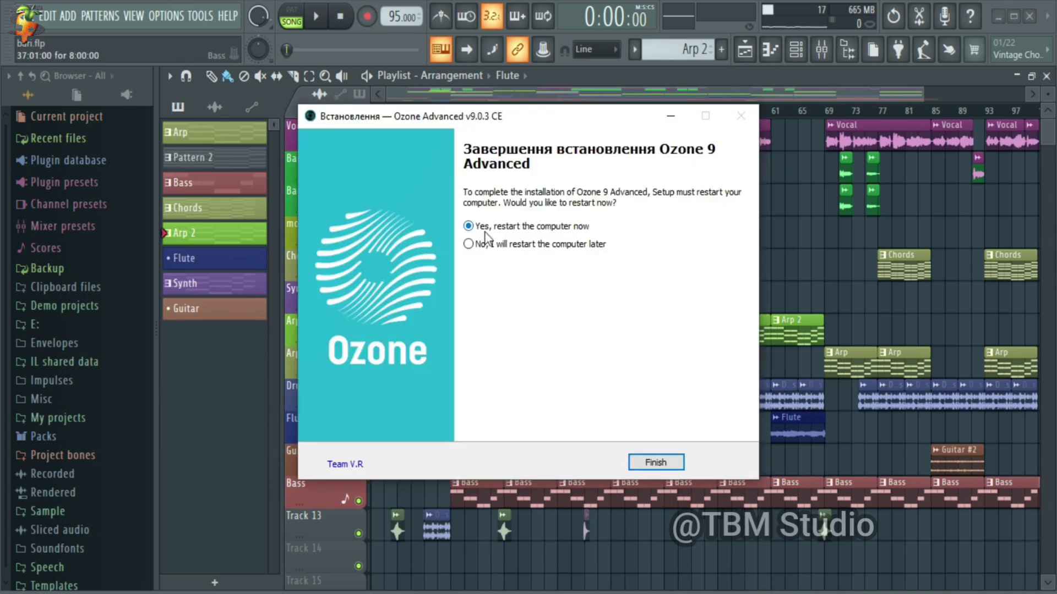
- Finish the Ozone 9 Advanced setup without restarting the computer
click(492, 245)
click(652, 462)
- Open the FL Studio Plugin Manager and scan the search paths for newly installed plugins
click(166, 16)
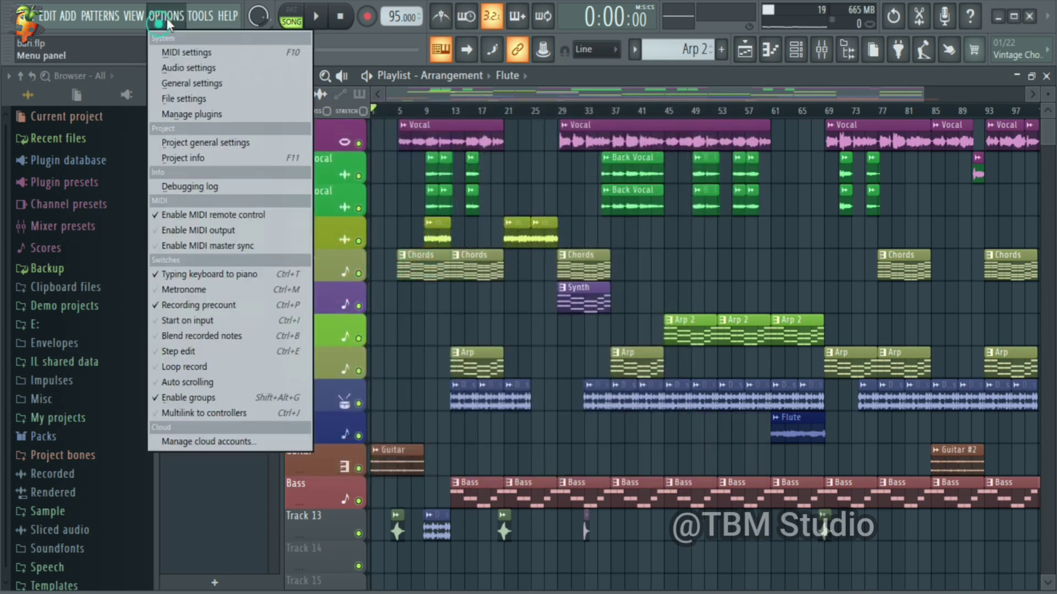
click(198, 113)
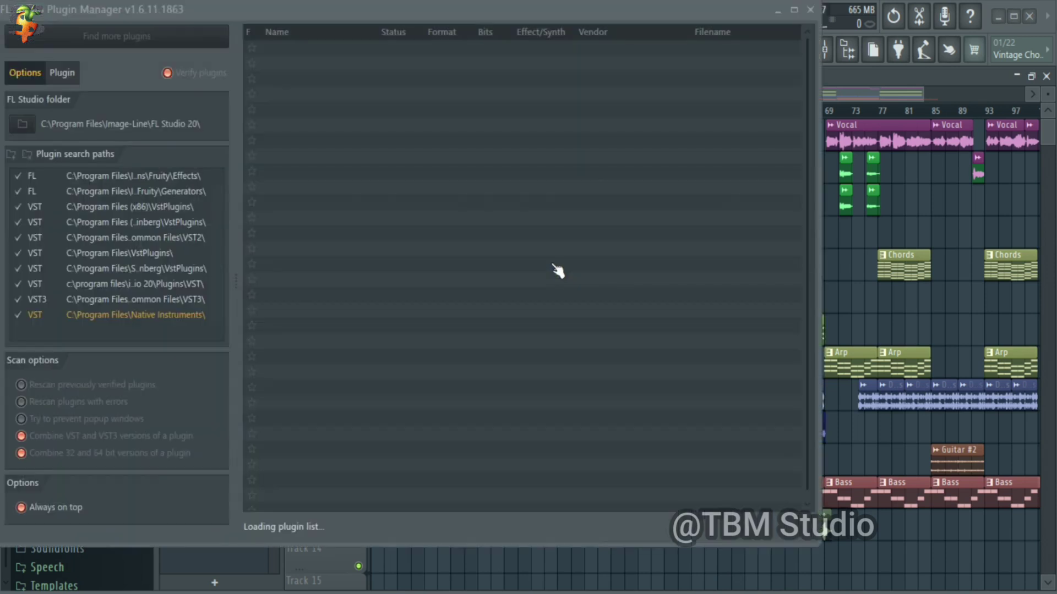
click(162, 38)
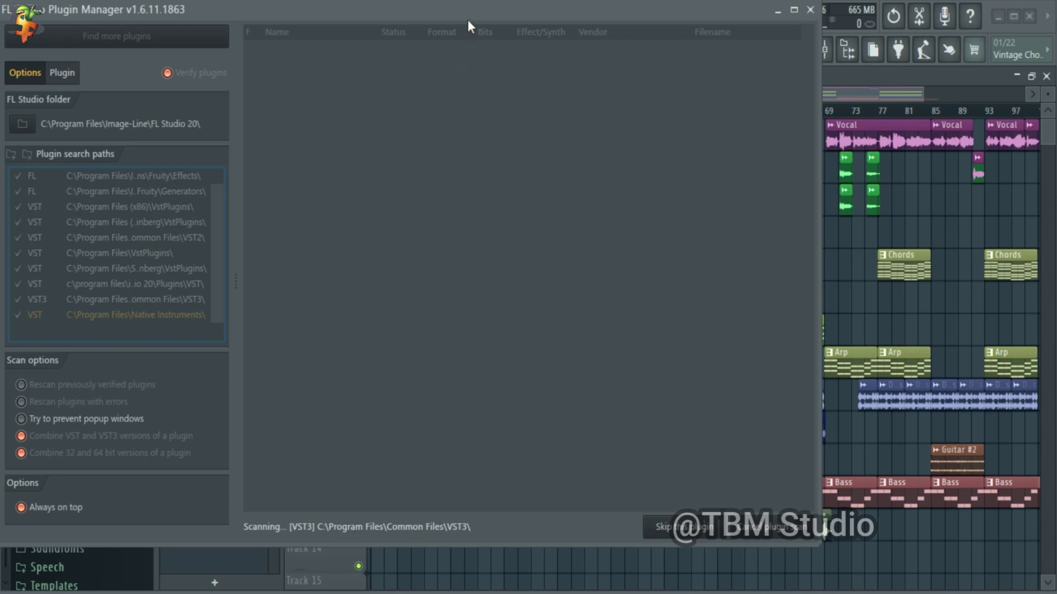
drag(467, 19, 513, 51)
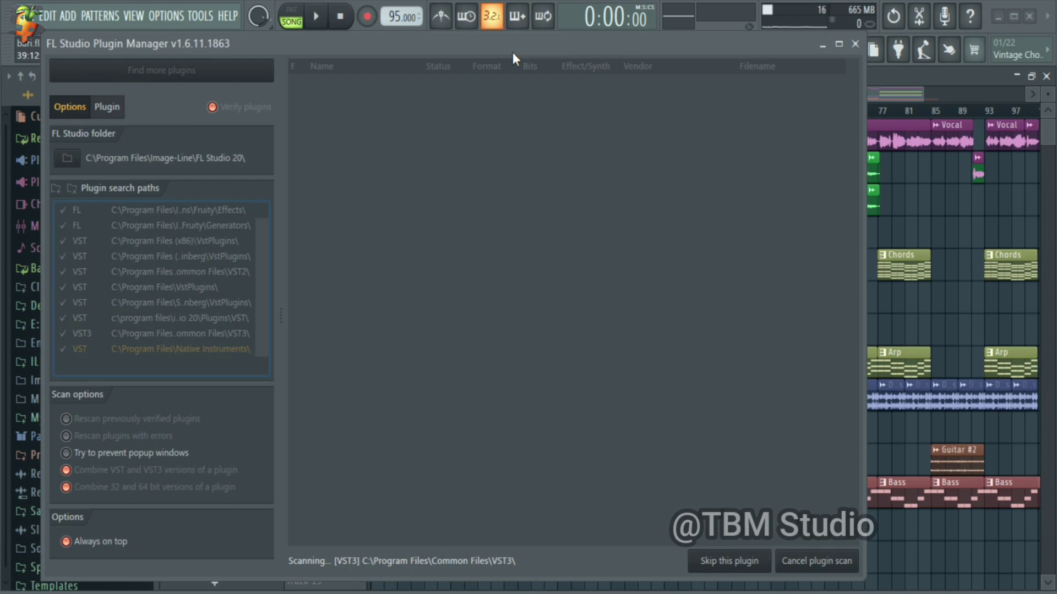
drag(513, 52, 538, 35)
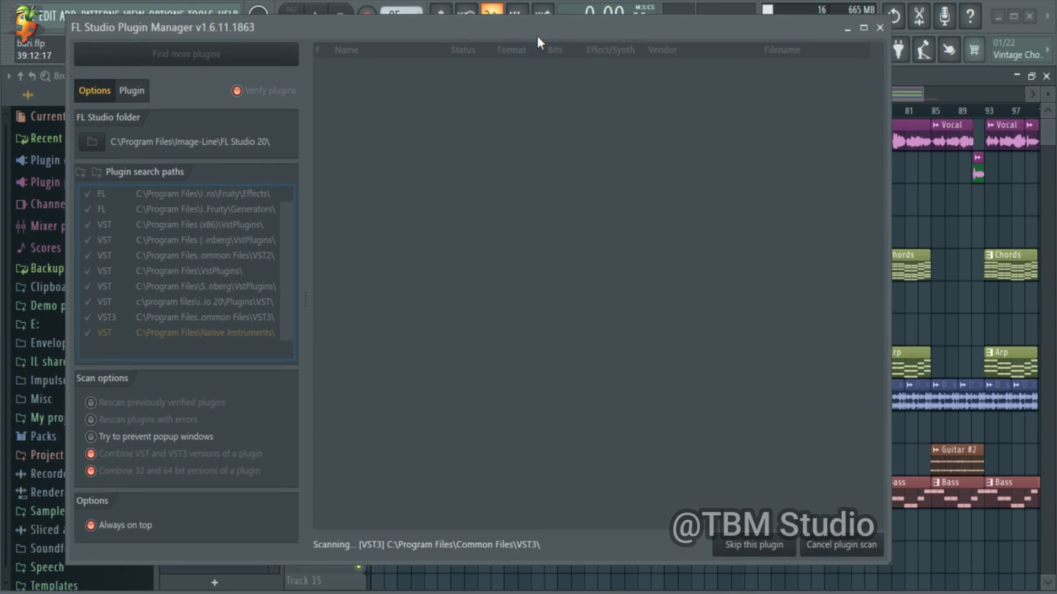
drag(537, 36, 558, 35)
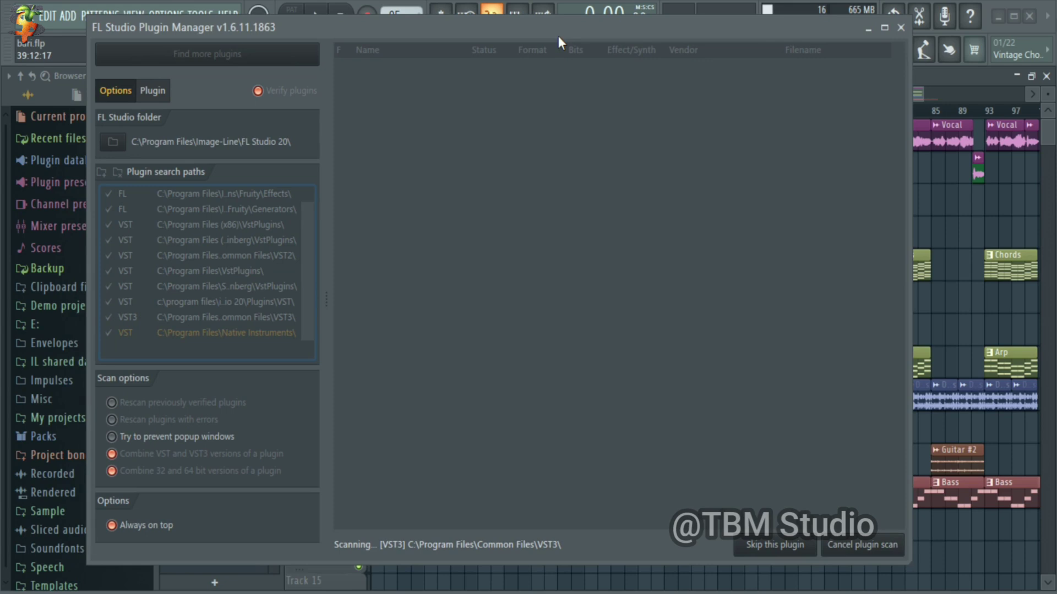
drag(558, 35, 570, 33)
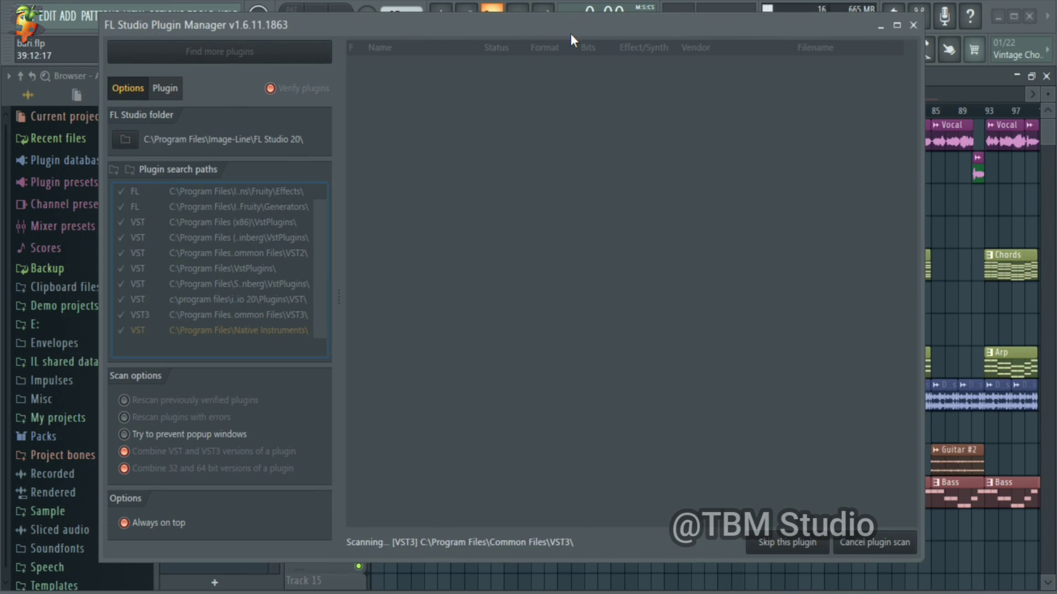
drag(571, 33, 580, 44)
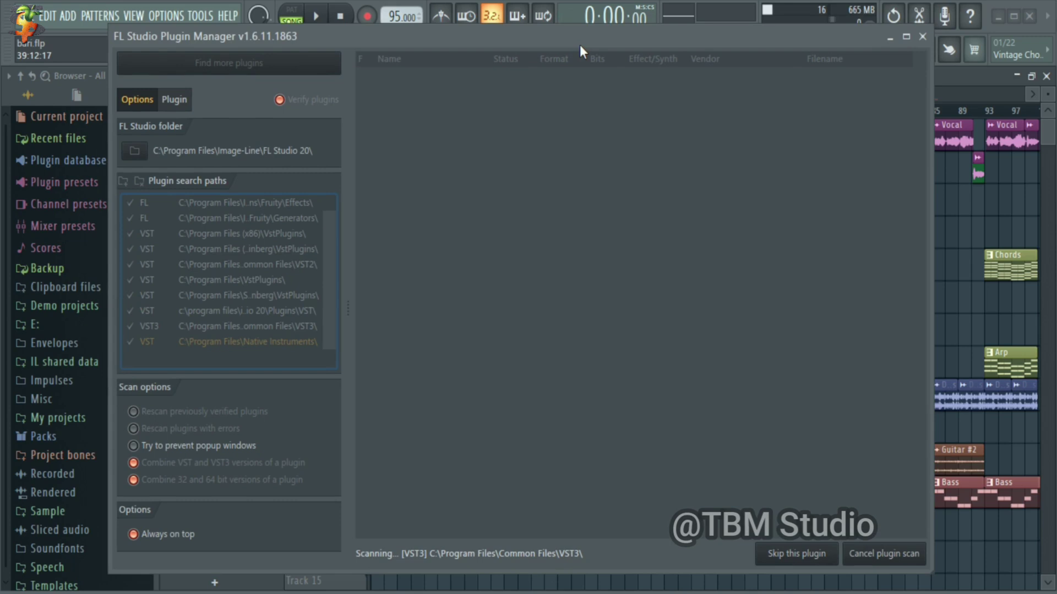
drag(580, 44, 580, 35)
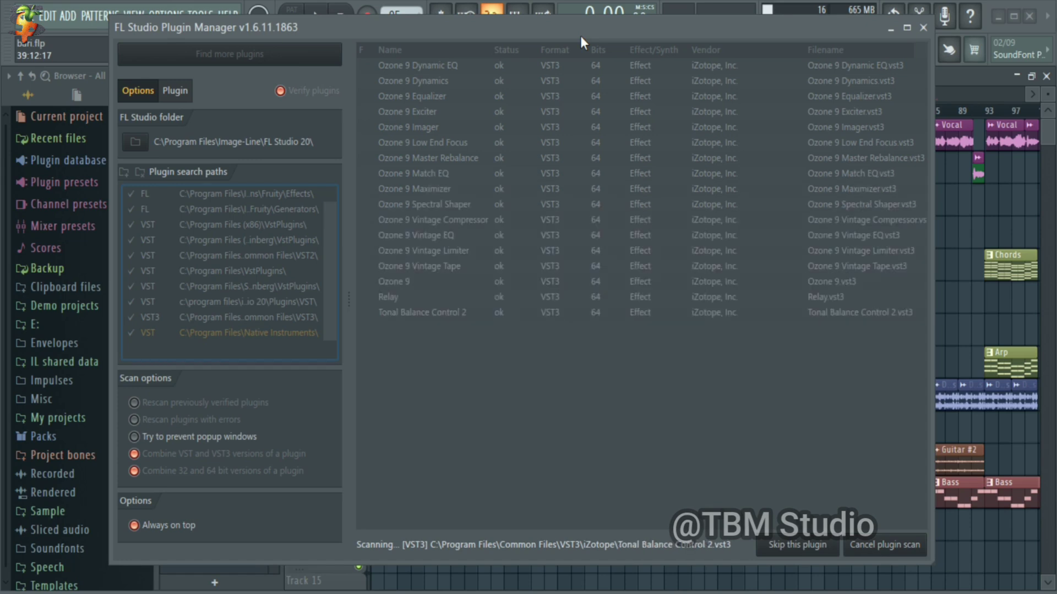
- Mark every Ozone 9 plugin plus Relay and Tonal Balance Control 2 as favorites, and close the Plugin Manager
scroll(502, 186, down, 9)
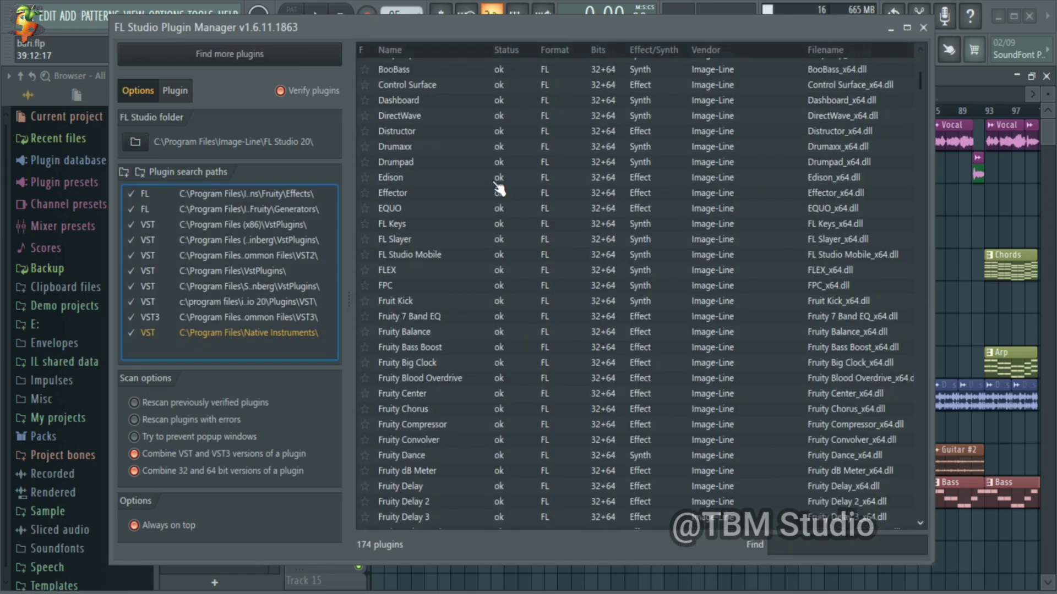
scroll(471, 281, down, 20)
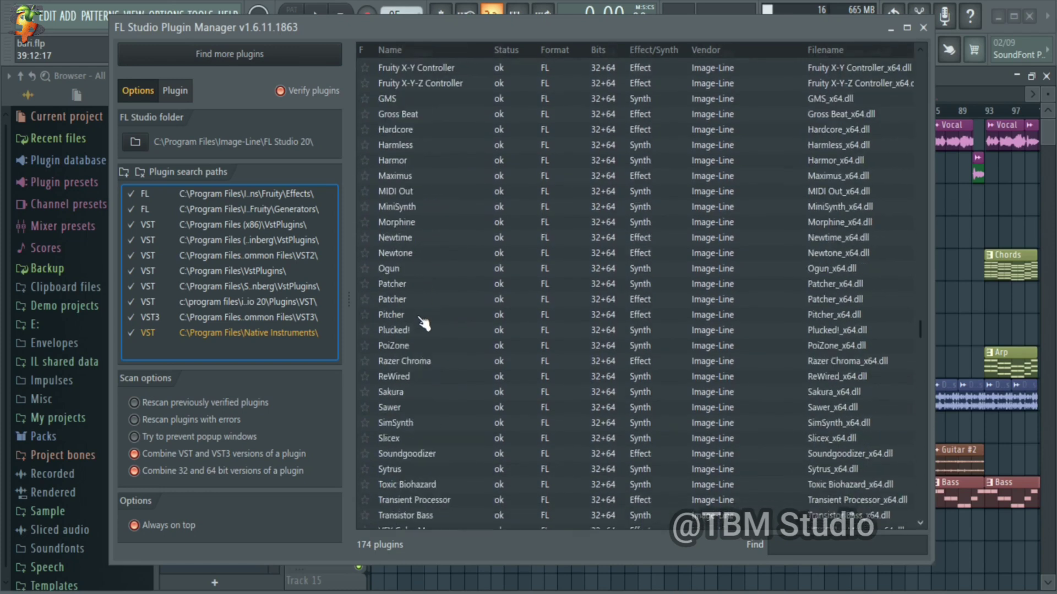
scroll(424, 322, down, 9)
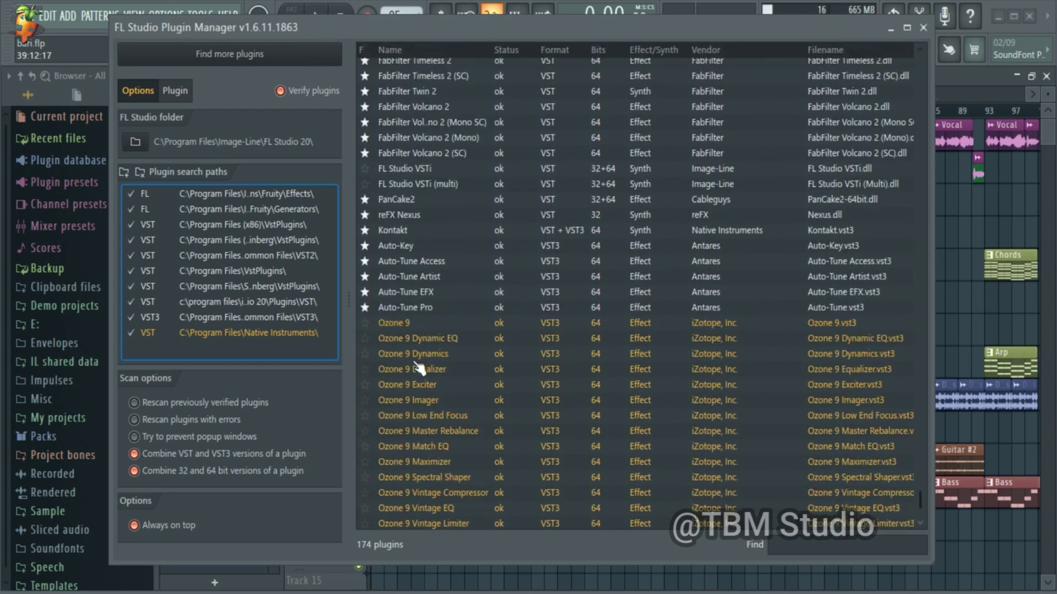
click(366, 307)
click(366, 320)
click(366, 335)
click(365, 367)
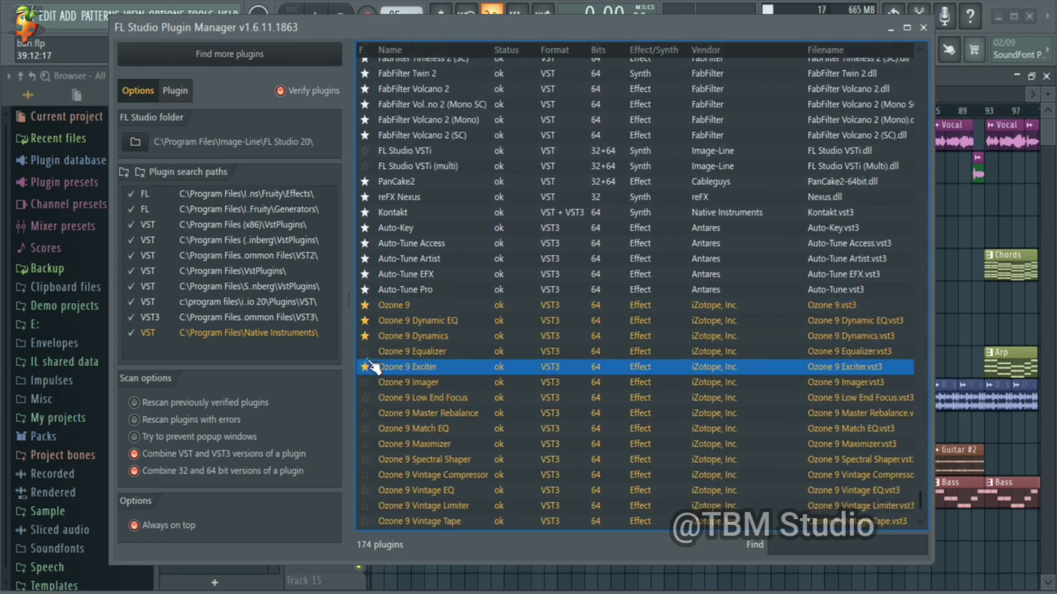
click(365, 351)
click(366, 382)
click(365, 398)
scroll(372, 407, down, 1)
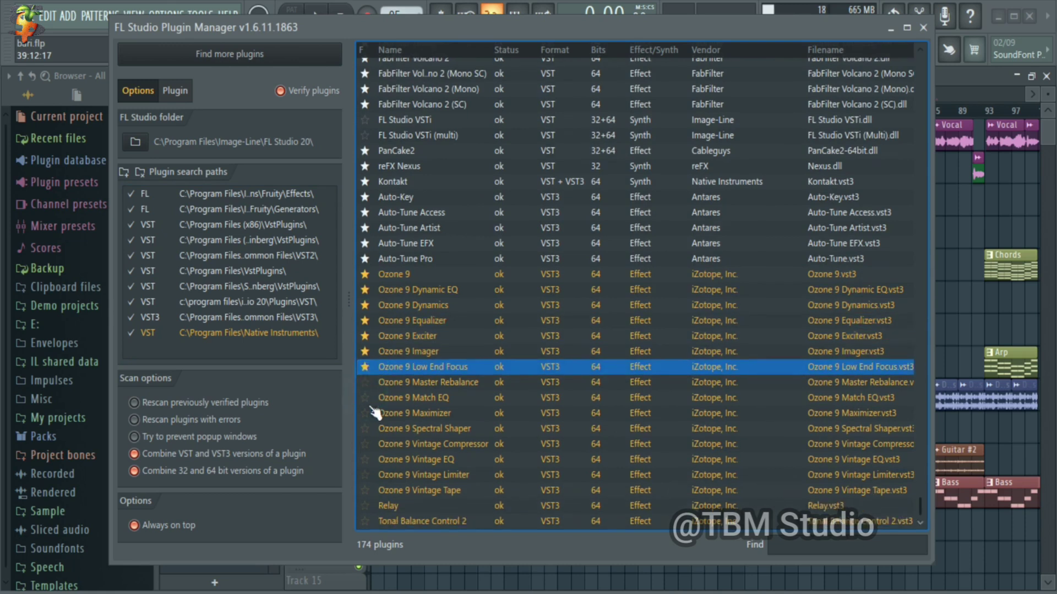
click(366, 382)
click(366, 397)
click(366, 413)
click(365, 428)
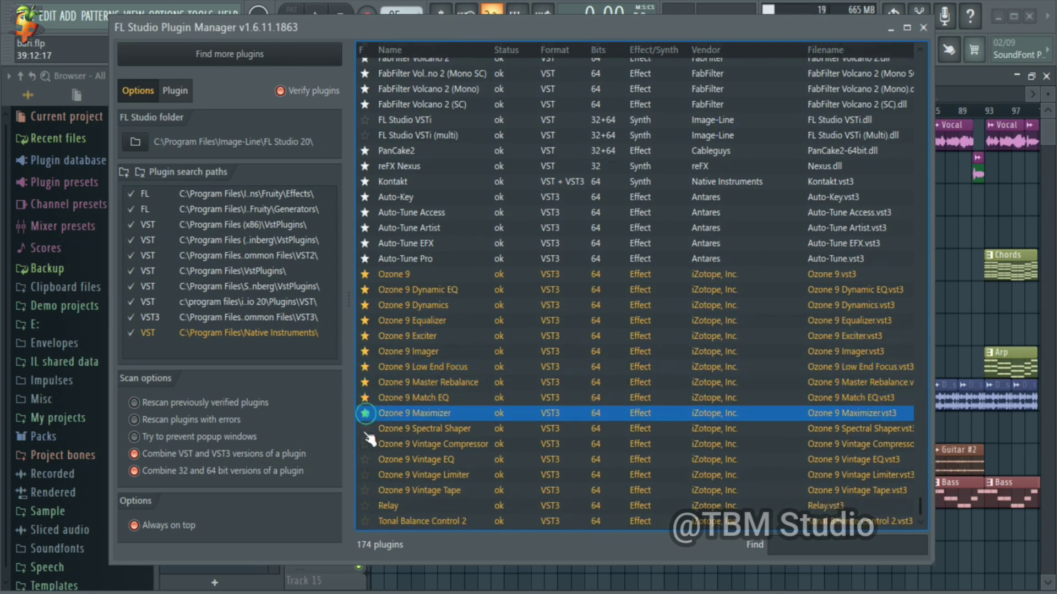
click(365, 443)
click(365, 459)
click(366, 474)
click(366, 490)
click(365, 505)
click(366, 521)
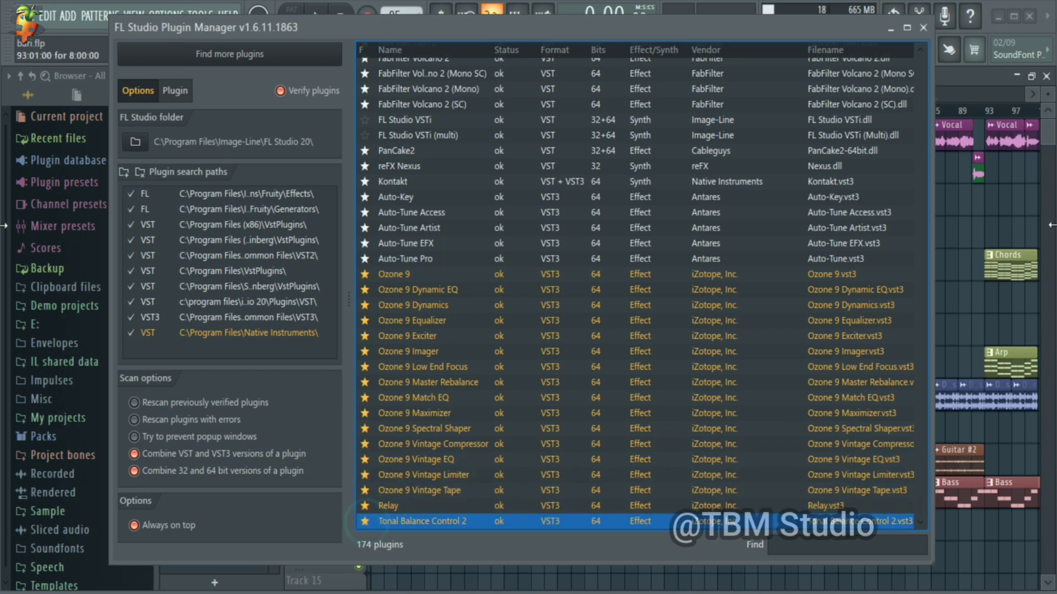
click(924, 29)
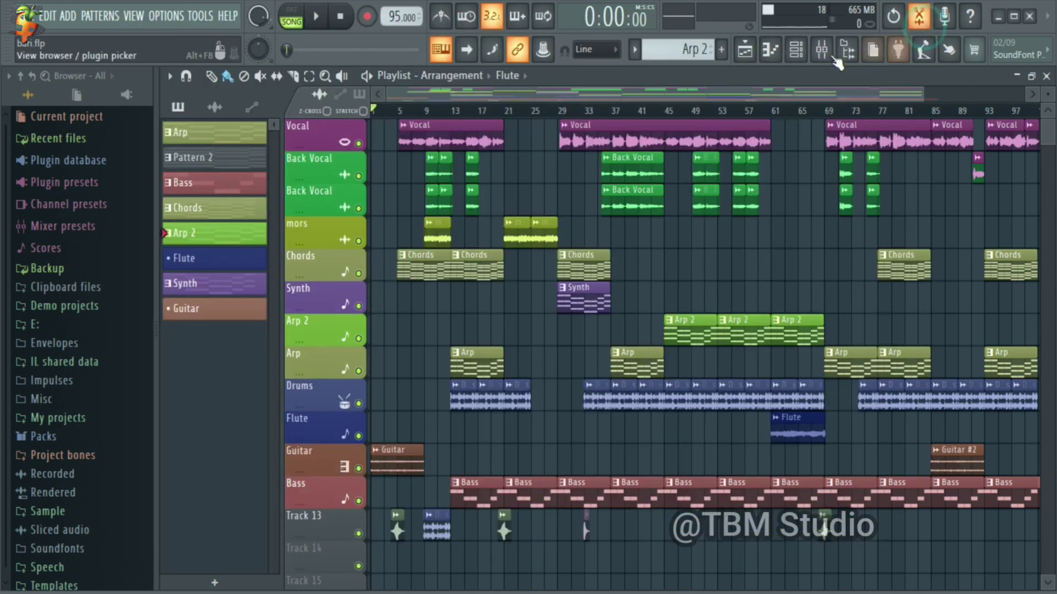
- Load Ozone 9 into effect slot 4 of the mixer's Master track from the full plugin list
click(821, 49)
click(186, 143)
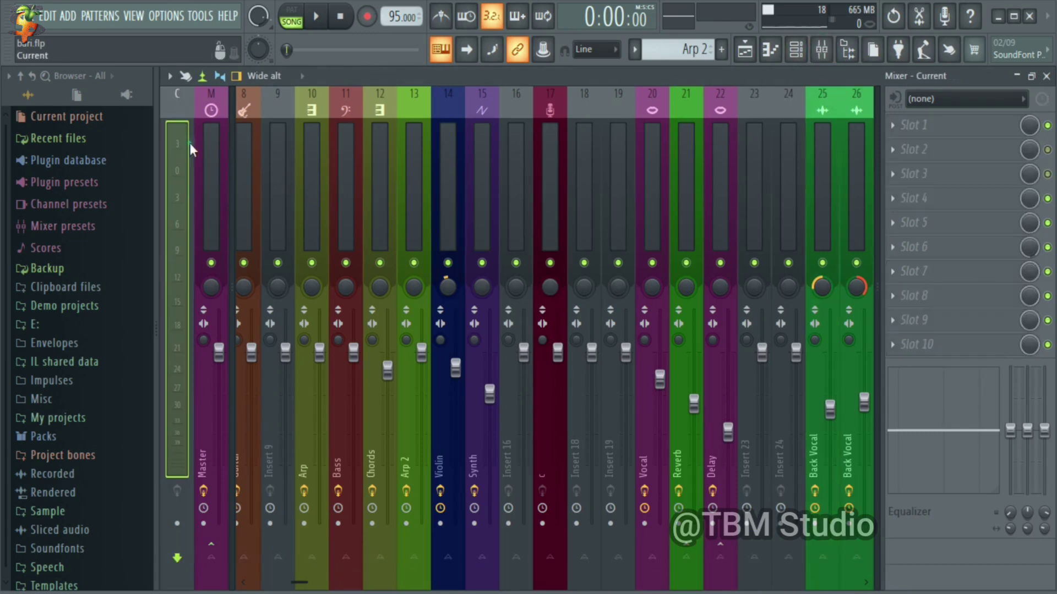
click(212, 154)
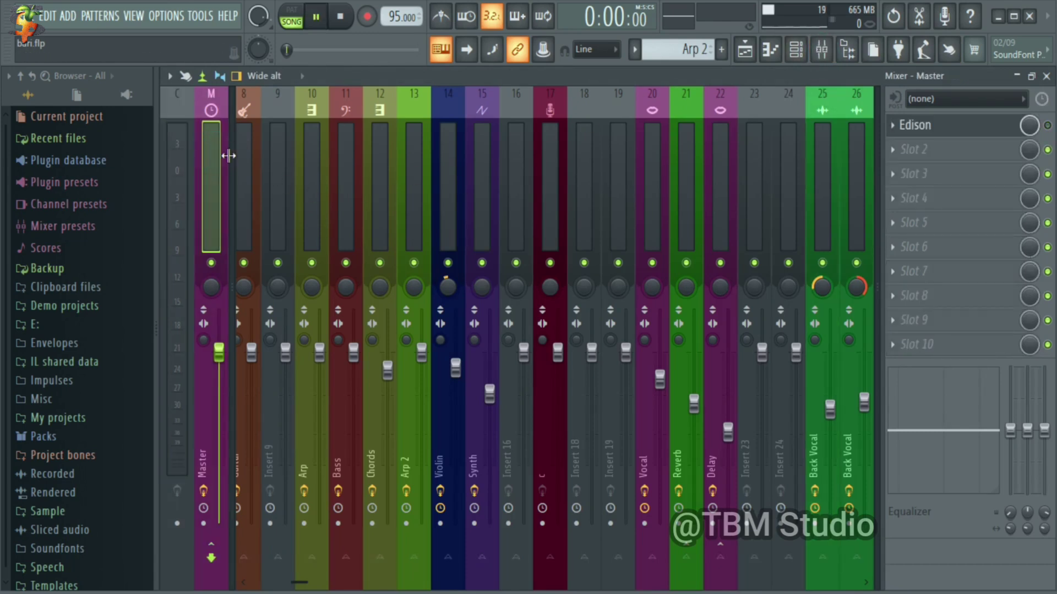
click(928, 198)
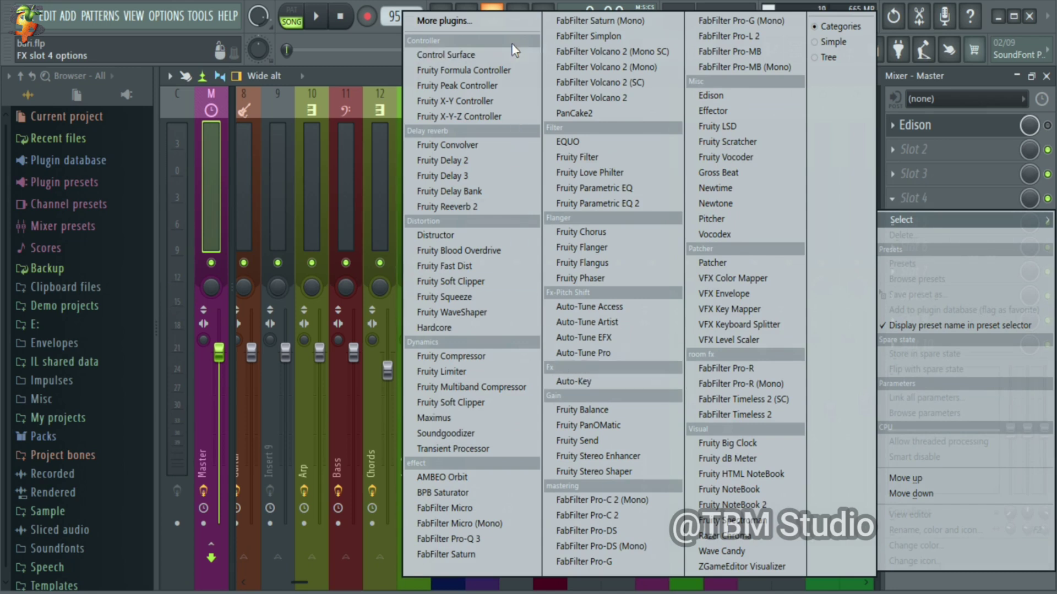
click(482, 22)
scroll(408, 442, down, 5)
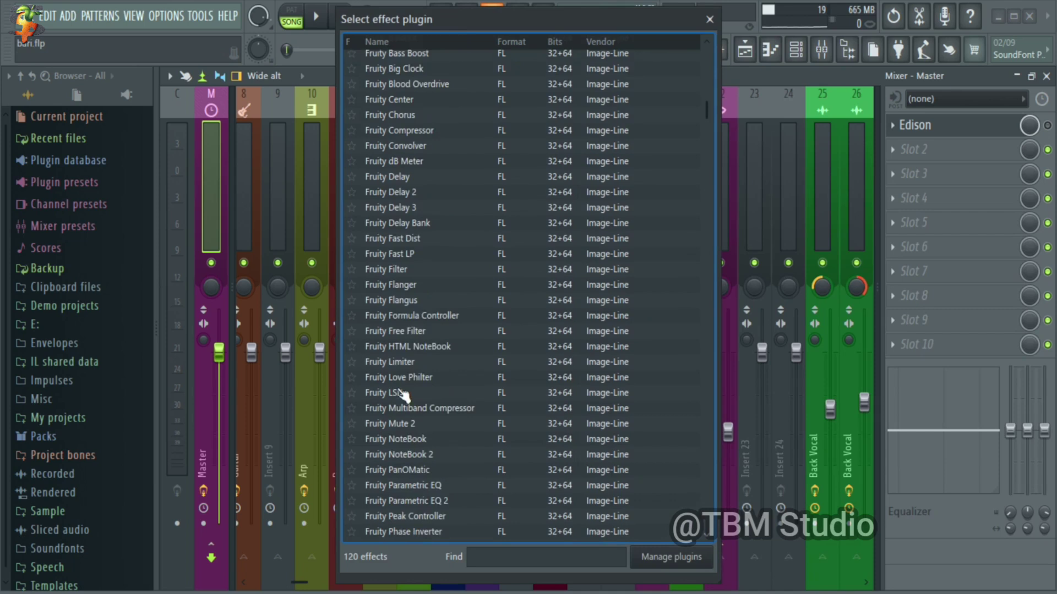
scroll(408, 442, down, 15)
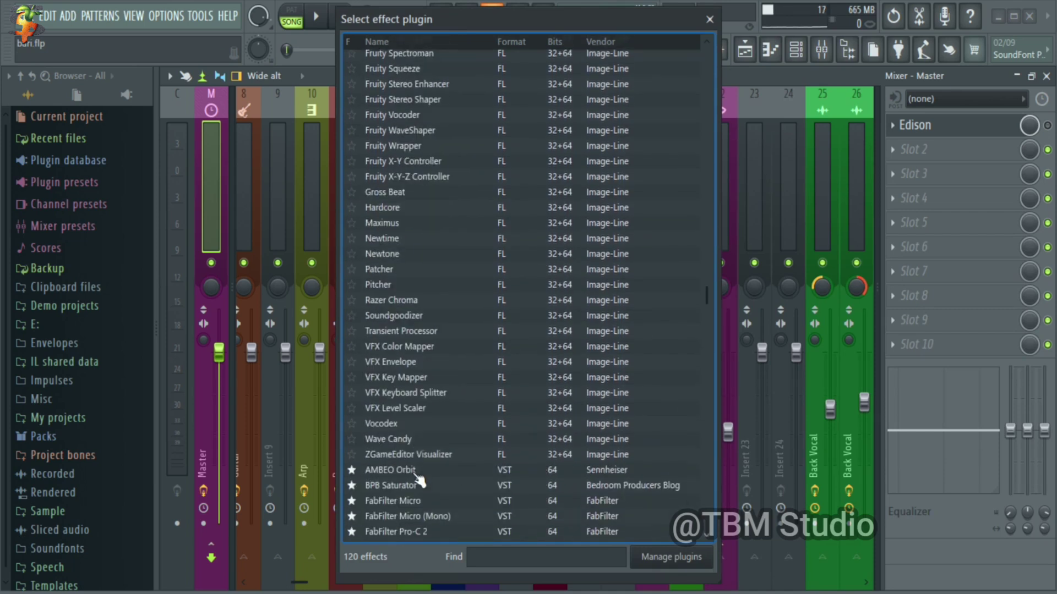
scroll(418, 480, down, 9)
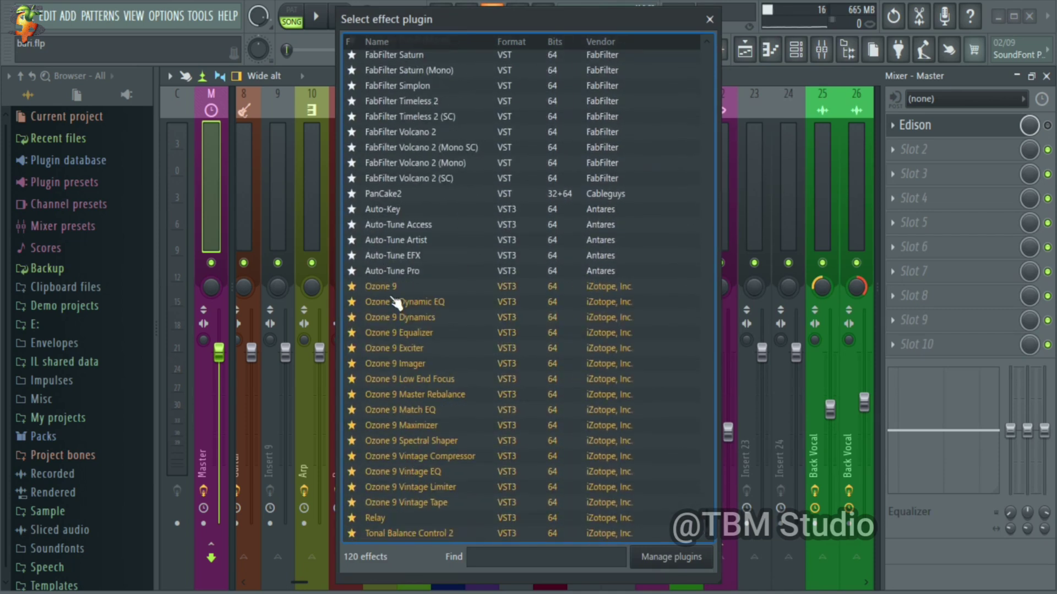
double_click(392, 287)
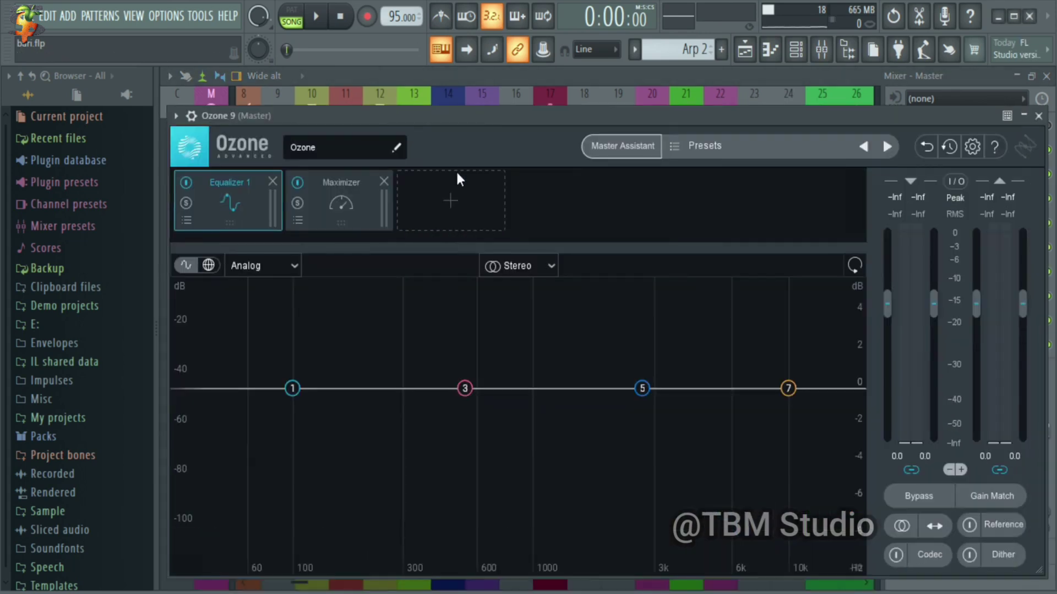
- Preview the song through Ozone 9 and set the playlist's playback position to about bar 33, where the drums re-enter
key(space)
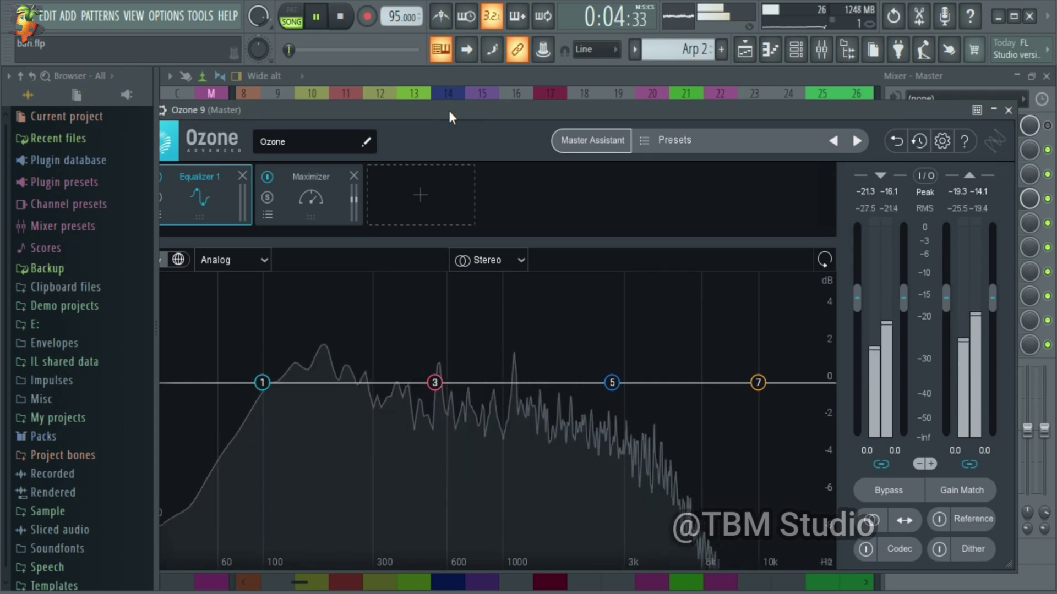
key(space)
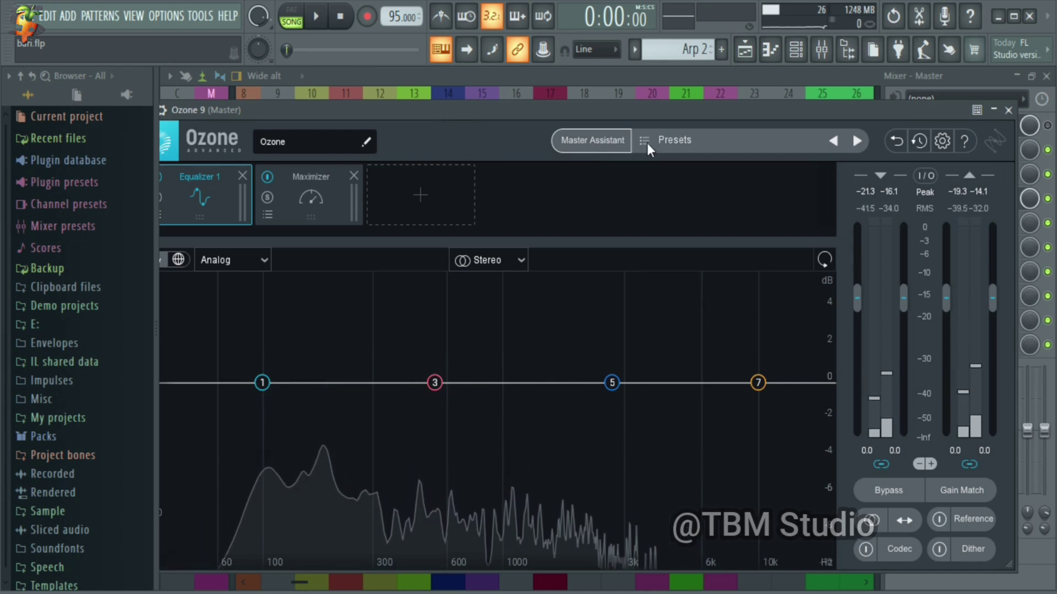
click(743, 50)
drag(475, 96, 559, 95)
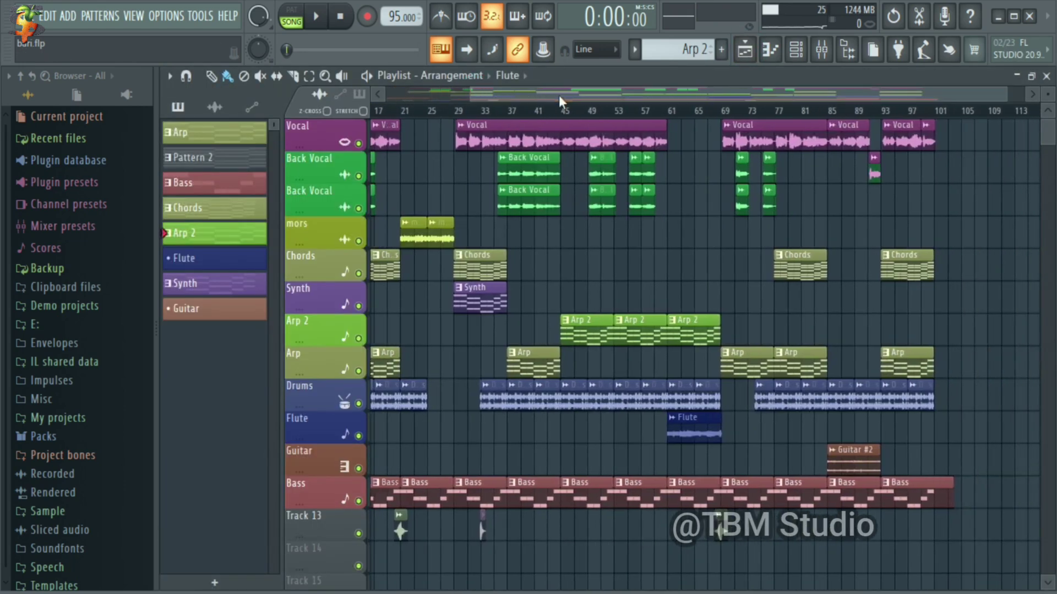
click(460, 109)
click(449, 110)
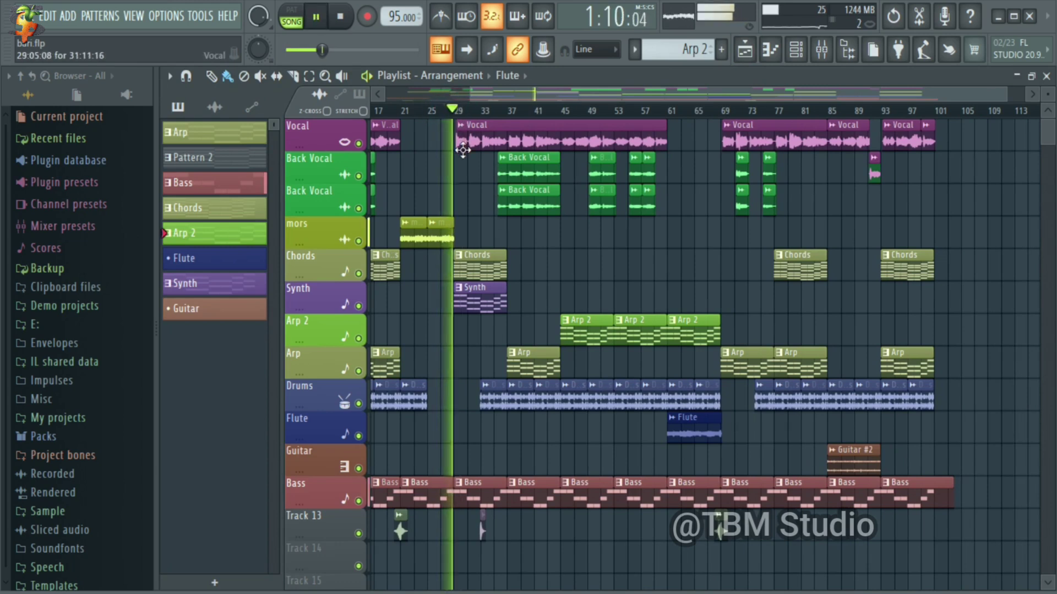
click(480, 110)
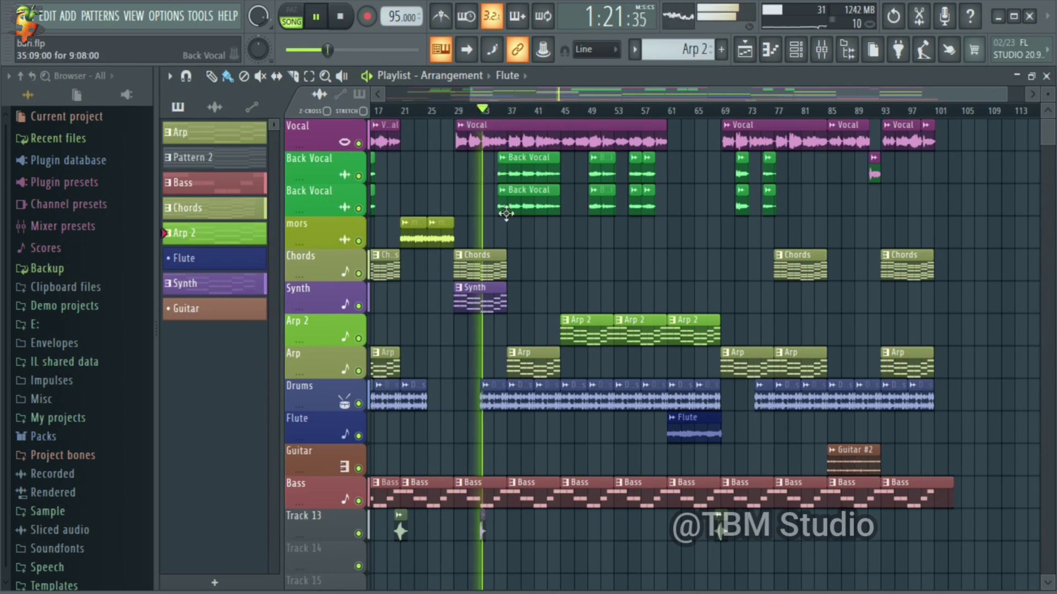
key(space)
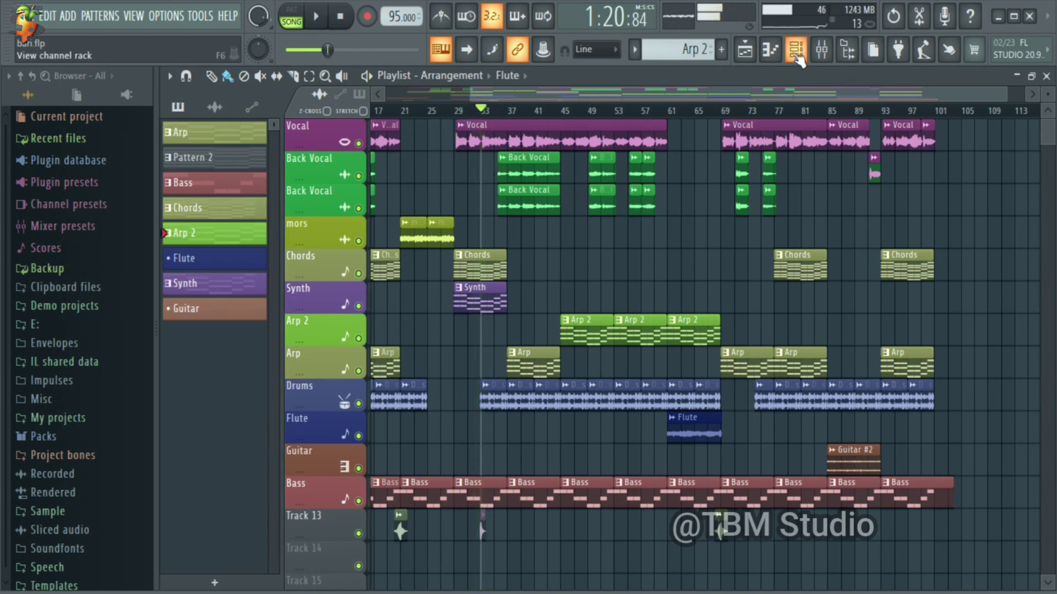
- Run Ozone 9's Master Assistant on the playing song with Modern modules, Manual loudness, Medium intensity and Streaming destination, and accept its suggestion
click(796, 51)
click(838, 52)
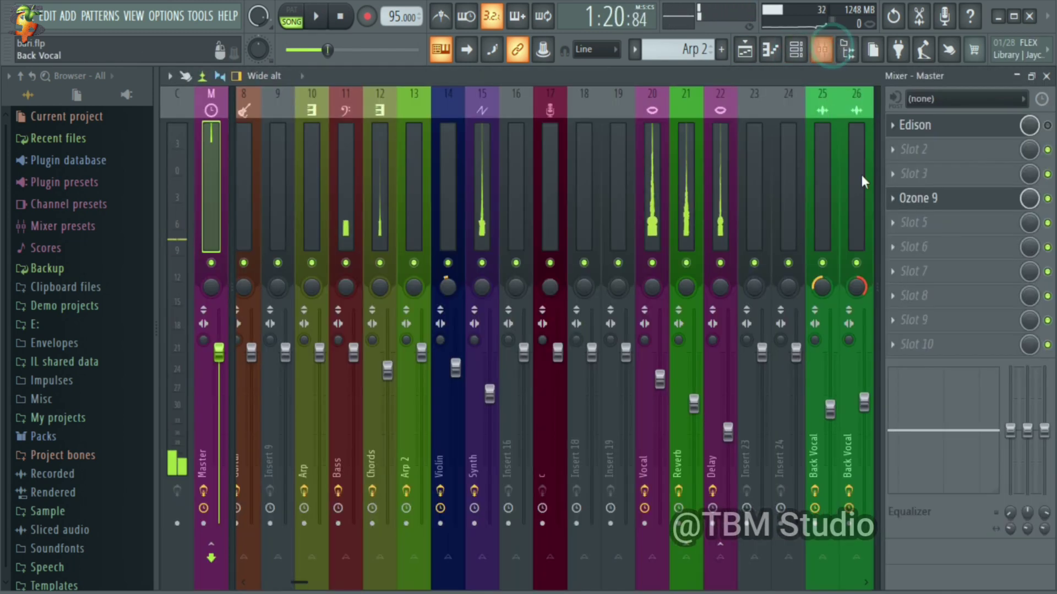
click(945, 201)
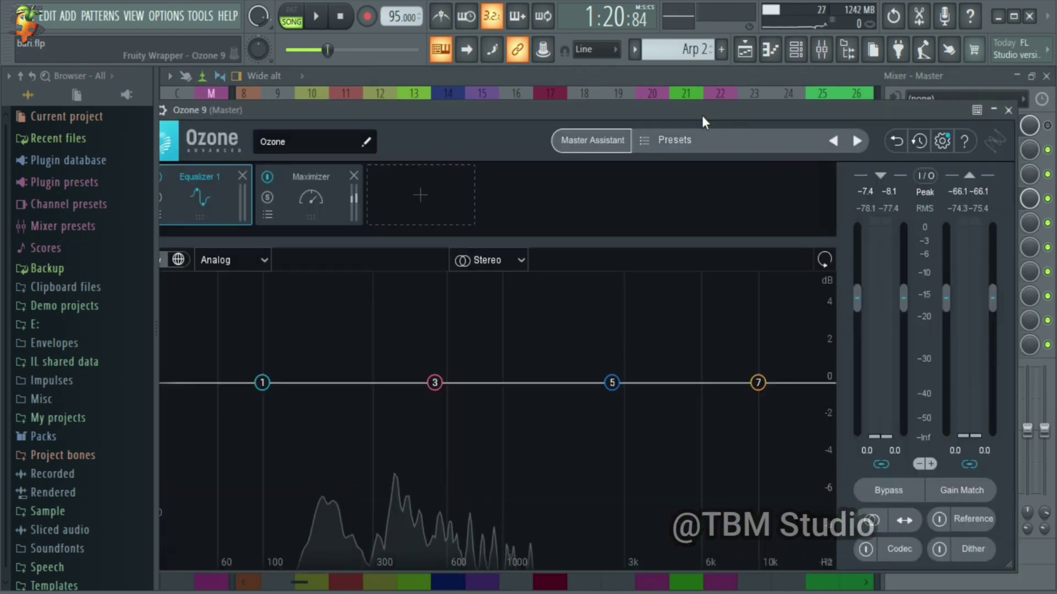
drag(702, 116, 662, 107)
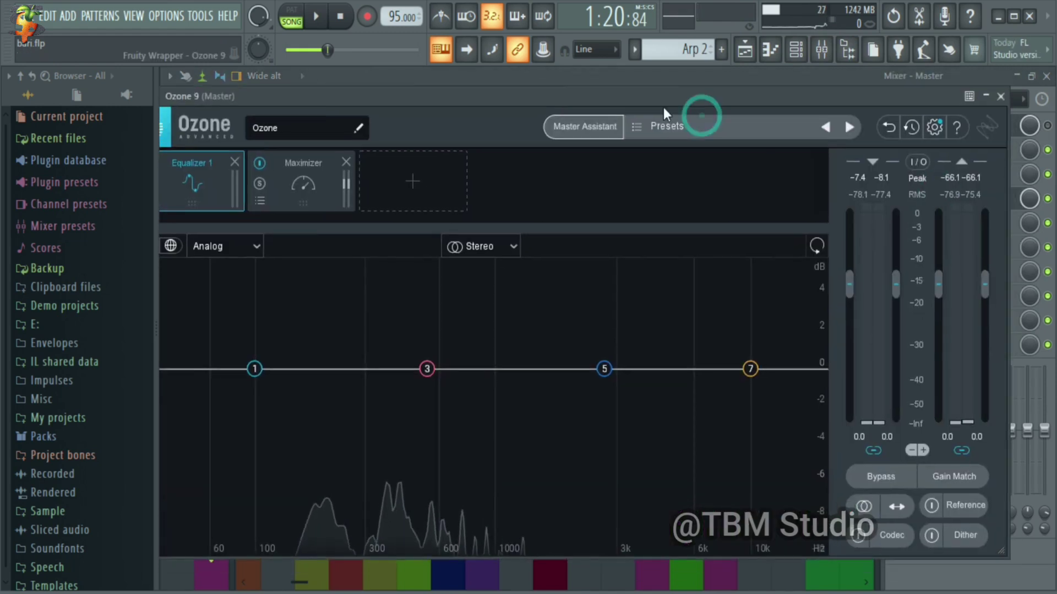
click(599, 125)
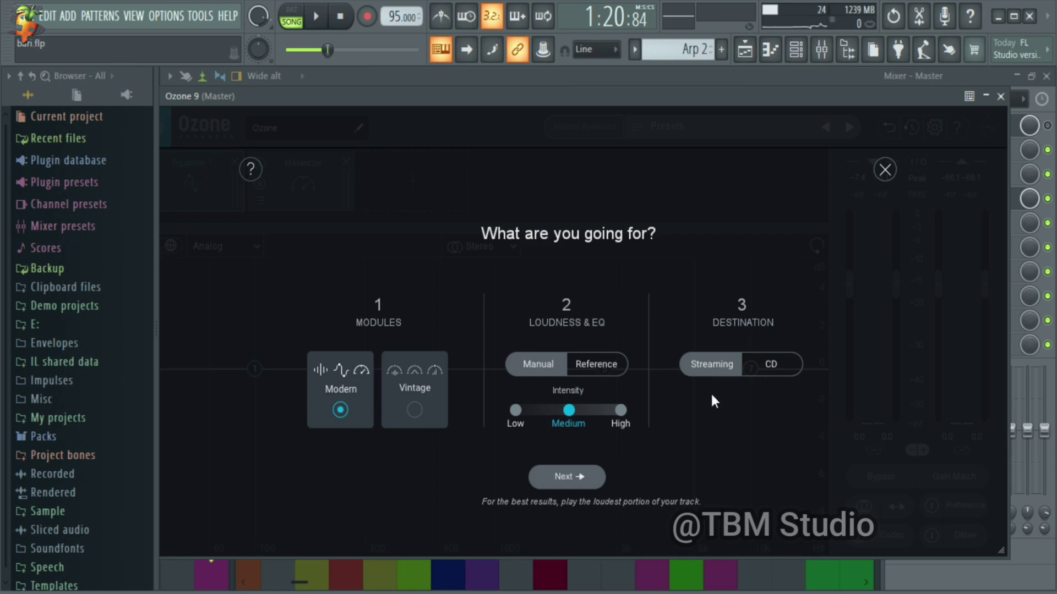
click(563, 478)
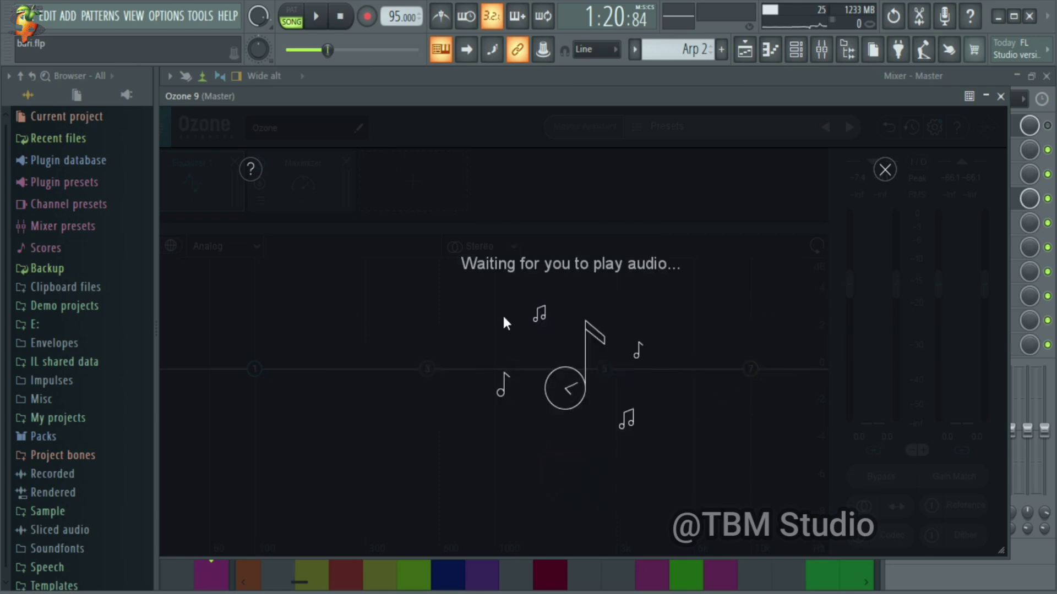
key(space)
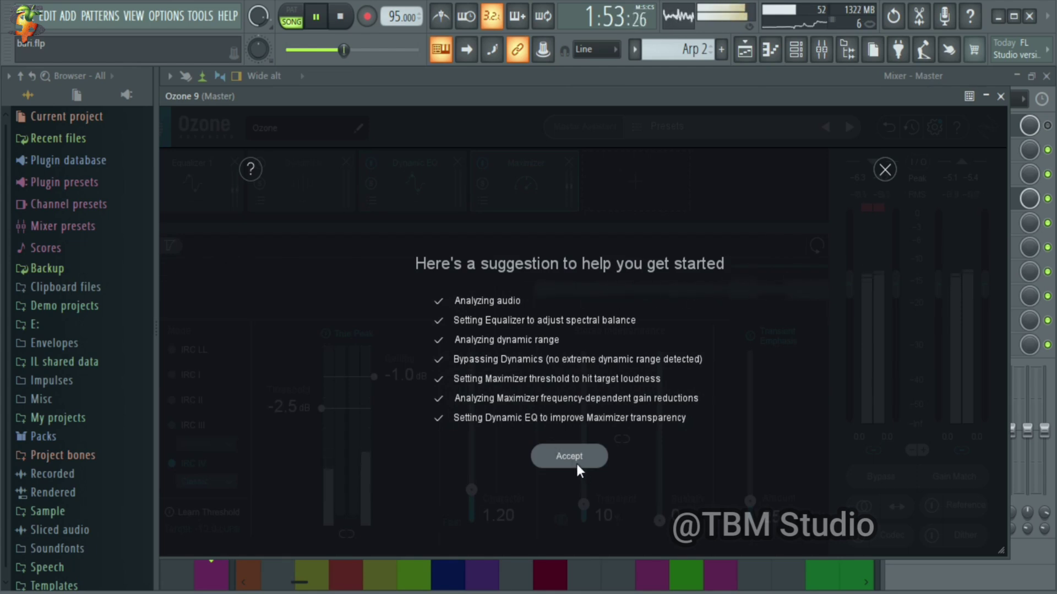
click(575, 462)
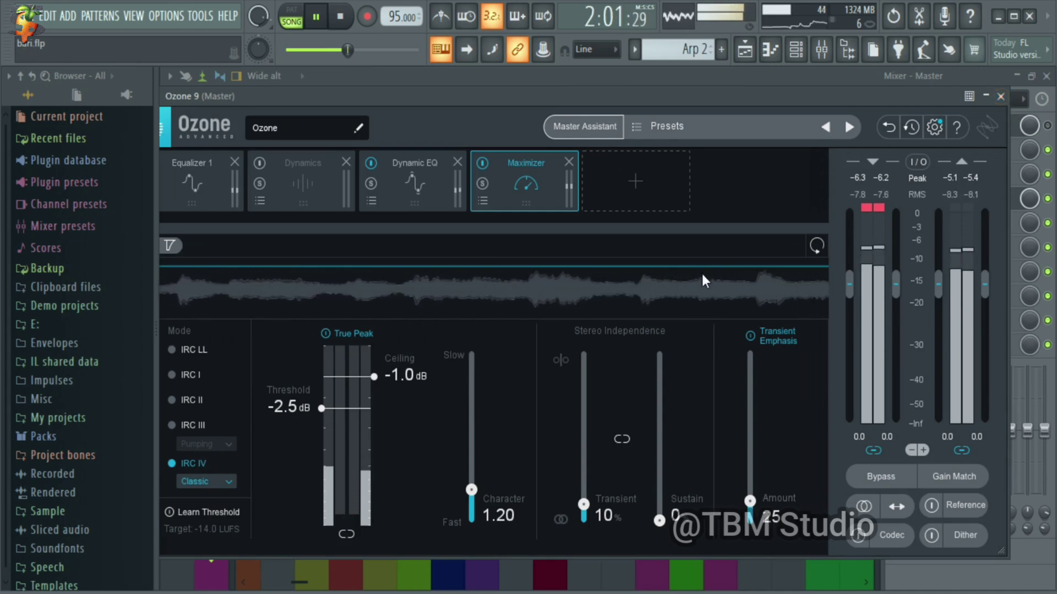
key(space)
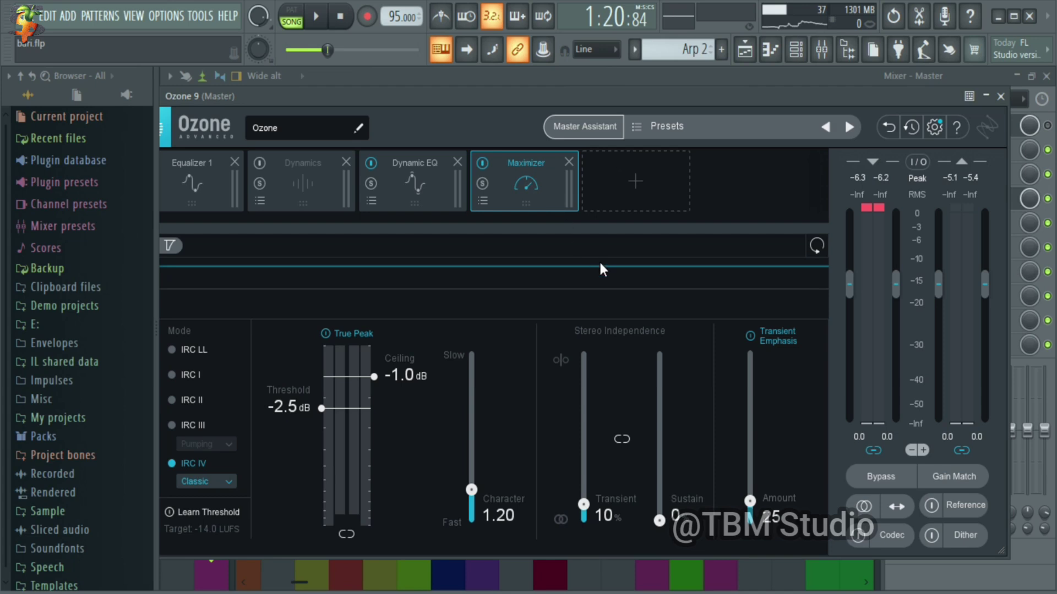
- Play the song while disabling and re-enabling Ozone 9 on the Master track to compare the sound, and stop playback
click(1001, 97)
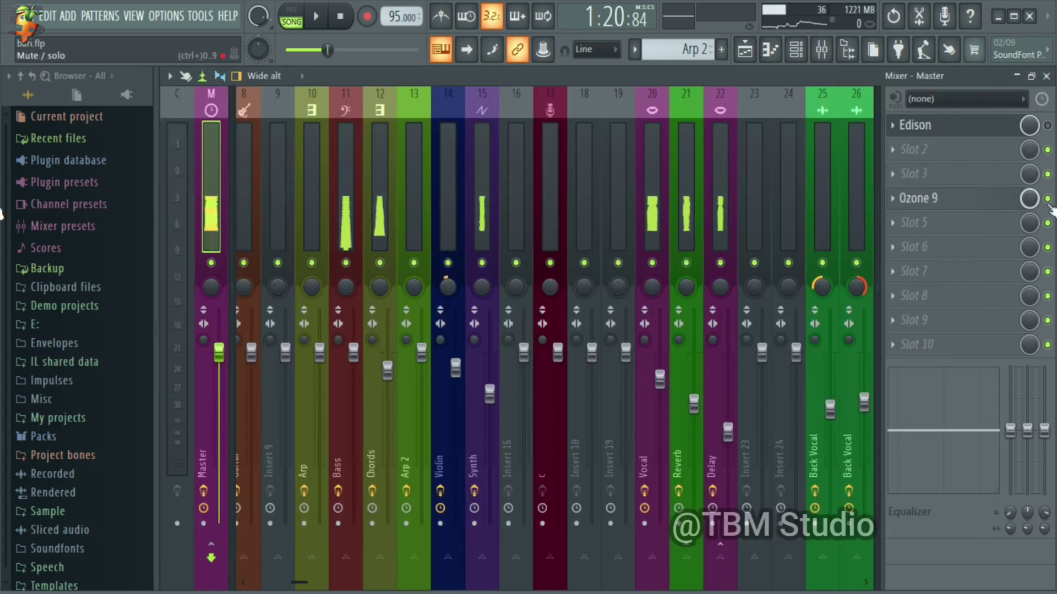
key(space)
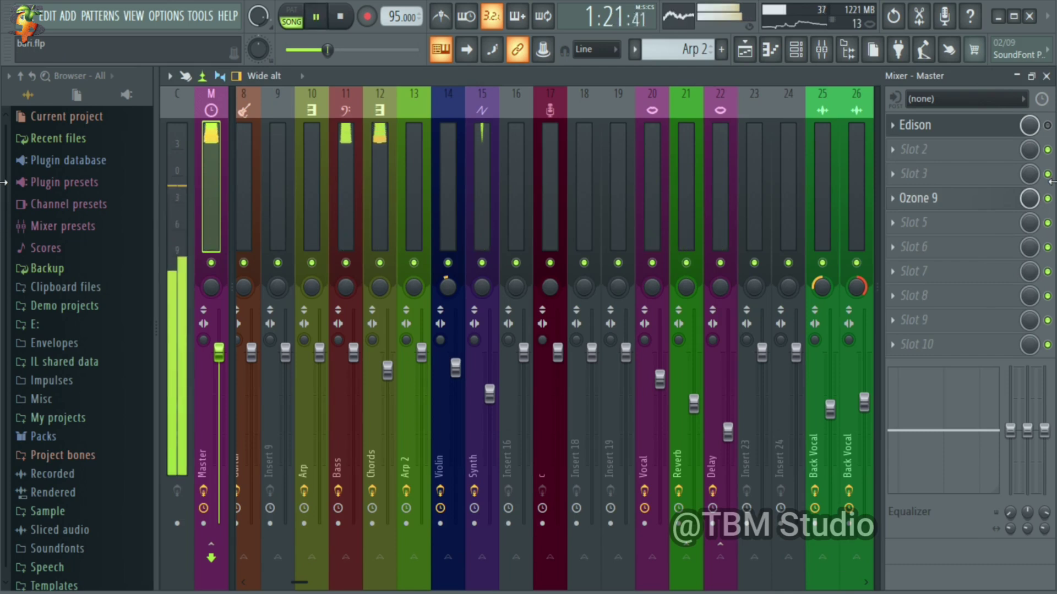
click(1048, 198)
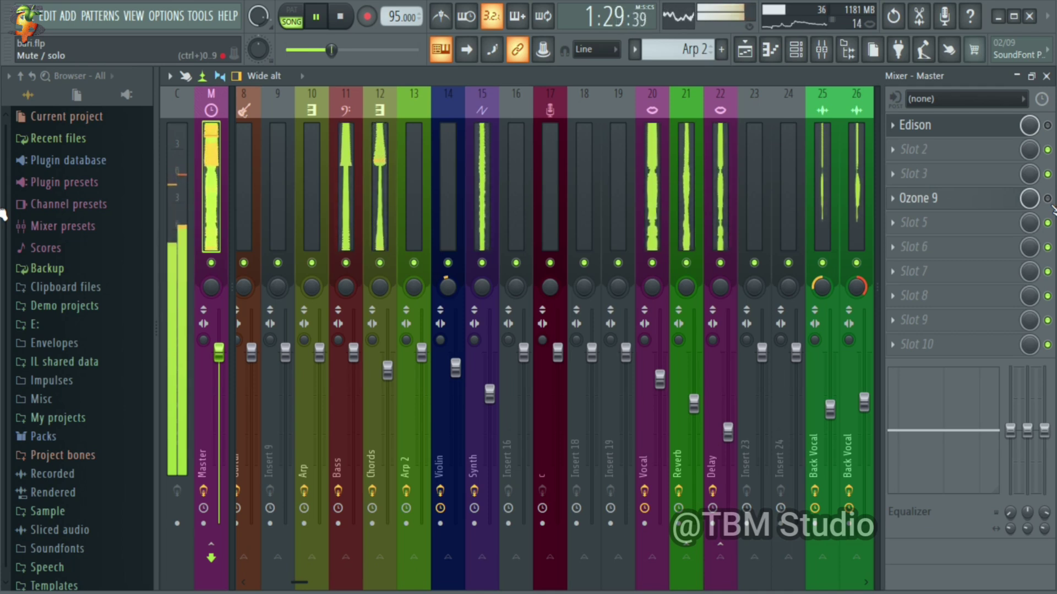
click(1048, 199)
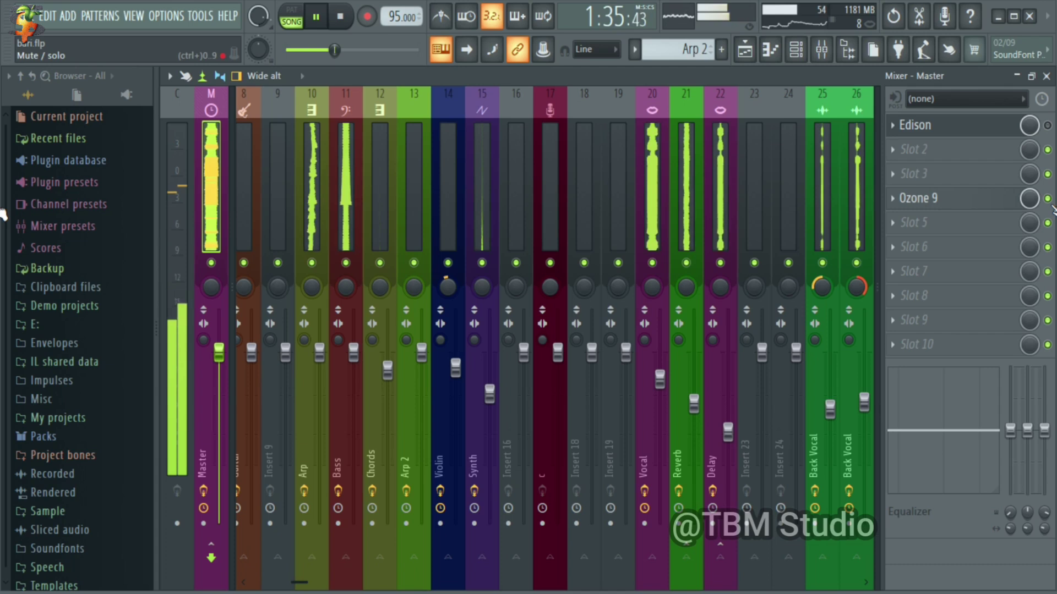
click(745, 50)
drag(578, 87, 531, 92)
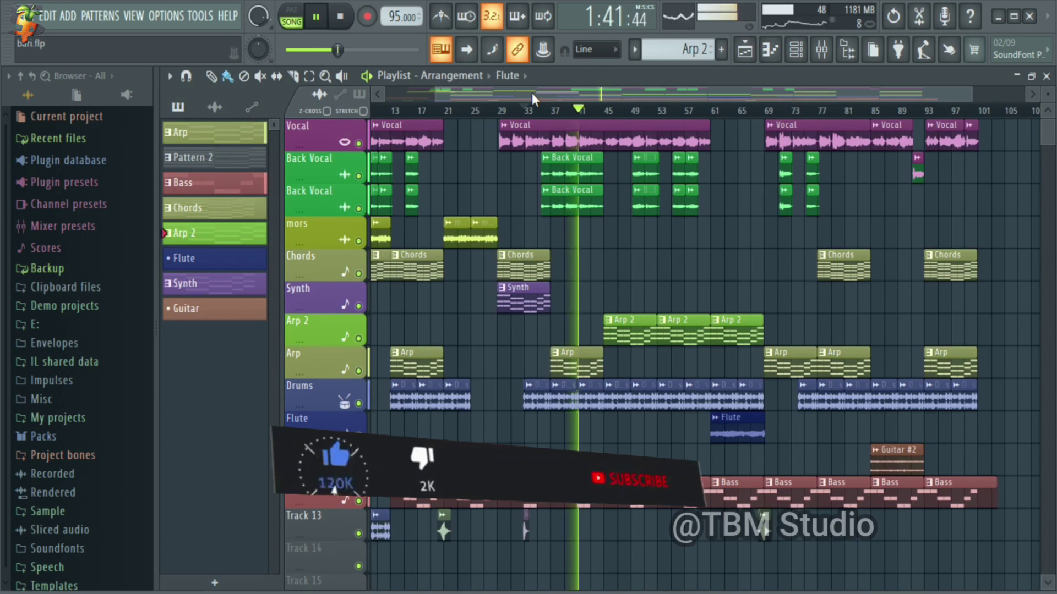
key(space)
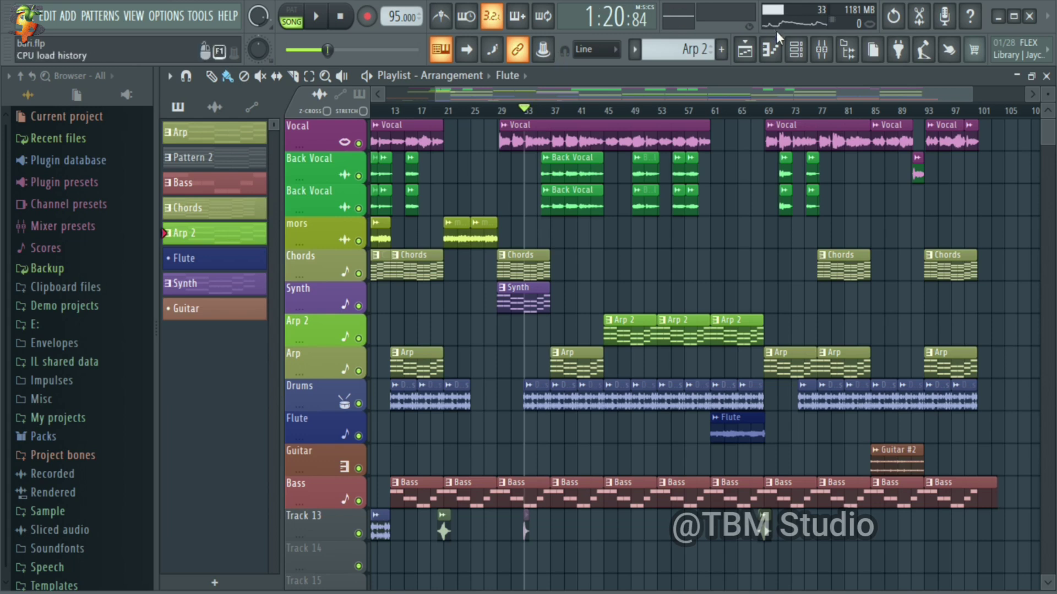
- Reopen the Ozone 9 window from the Master track and reposition it over the mixer to view its Maximizer settings
click(817, 53)
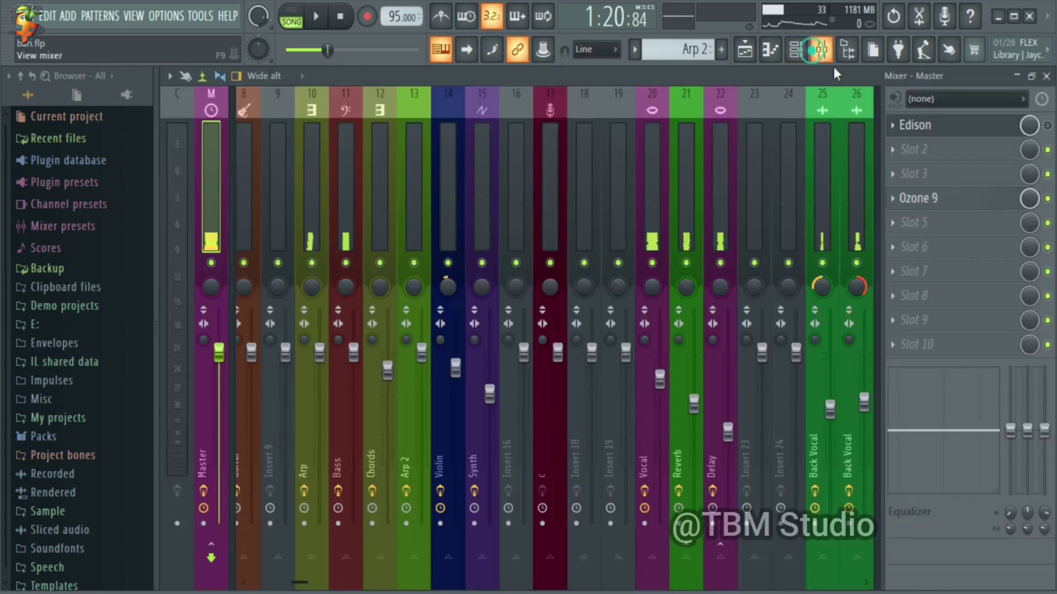
click(946, 203)
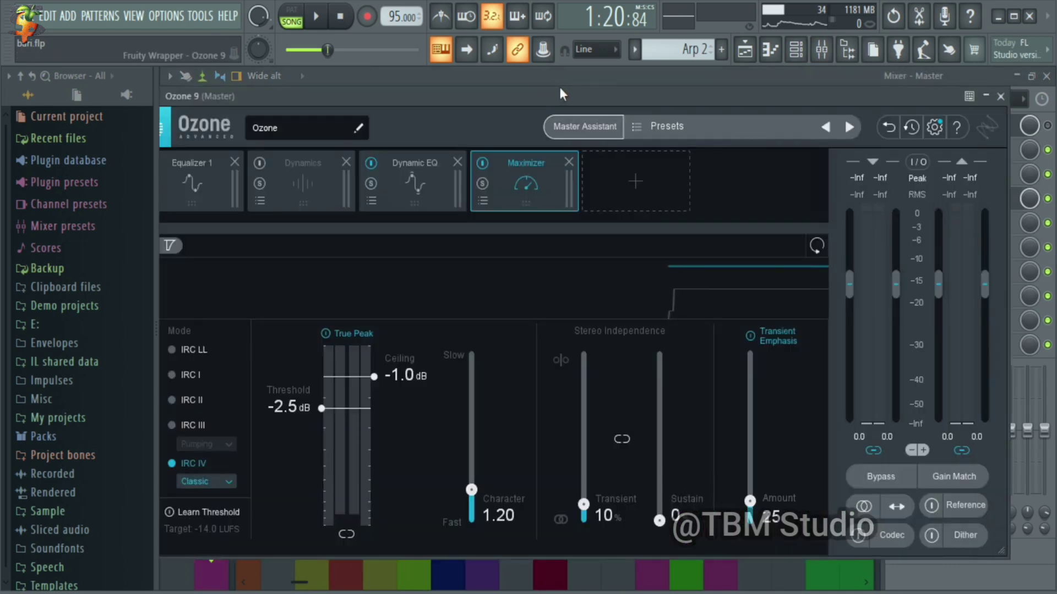
drag(554, 94, 580, 101)
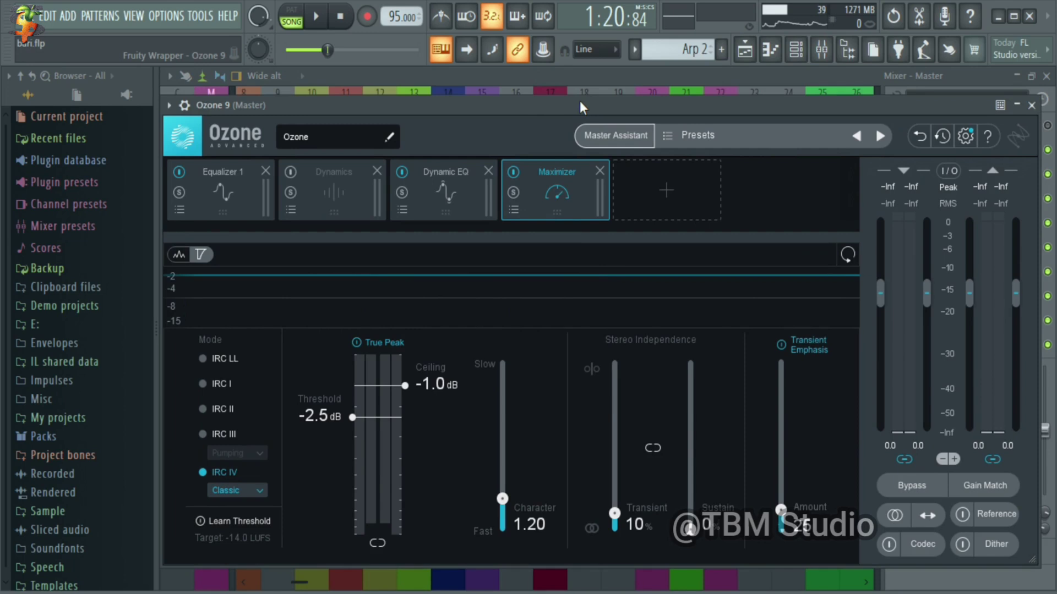
mouse_move(580, 101)
mouse_down()
mouse_move(596, 108)
mouse_move(582, 107)
mouse_up()
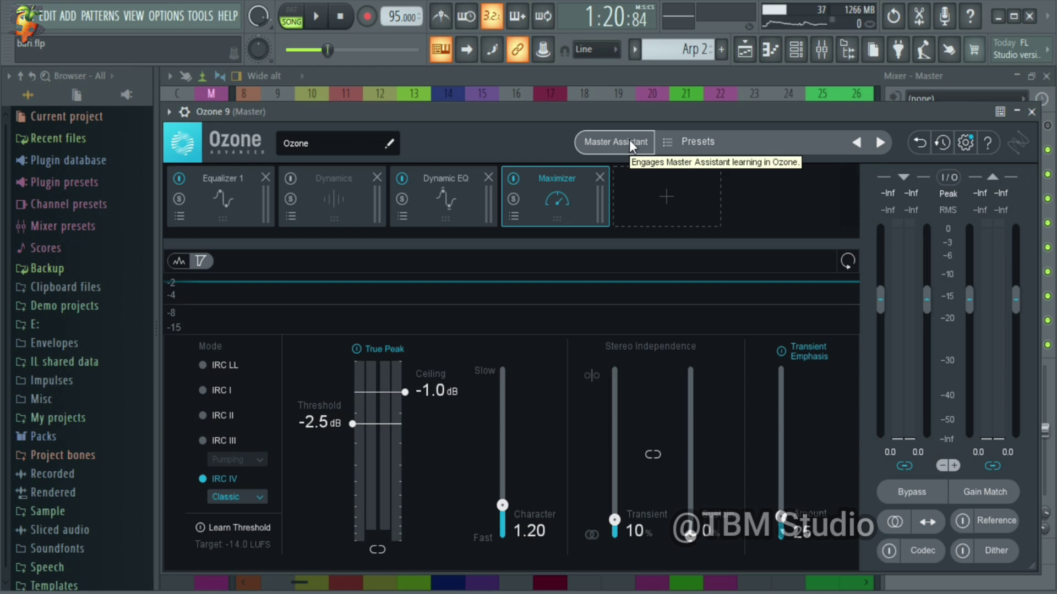
drag(635, 105, 609, 94)
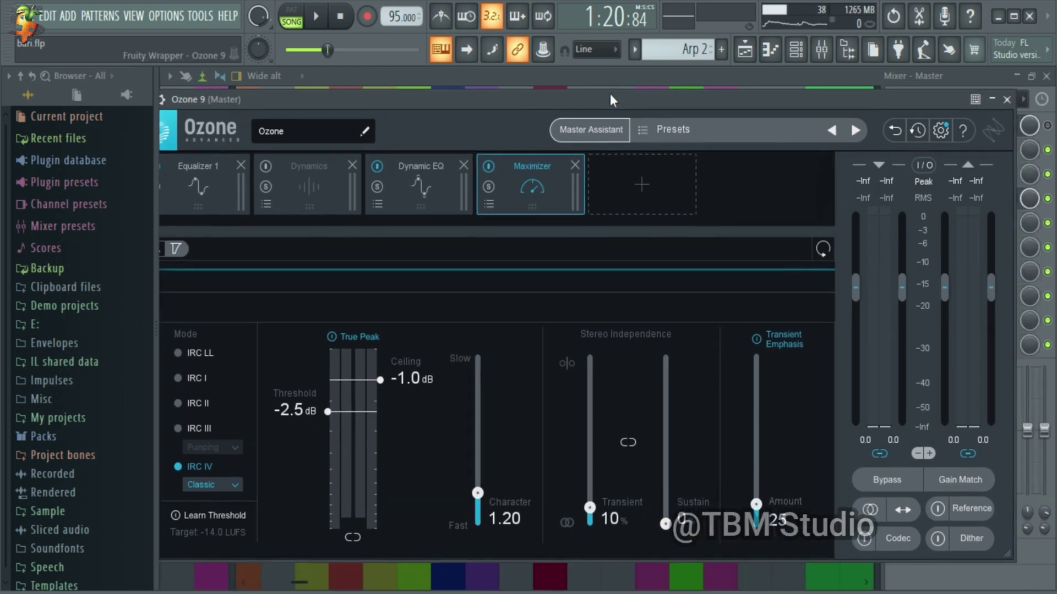